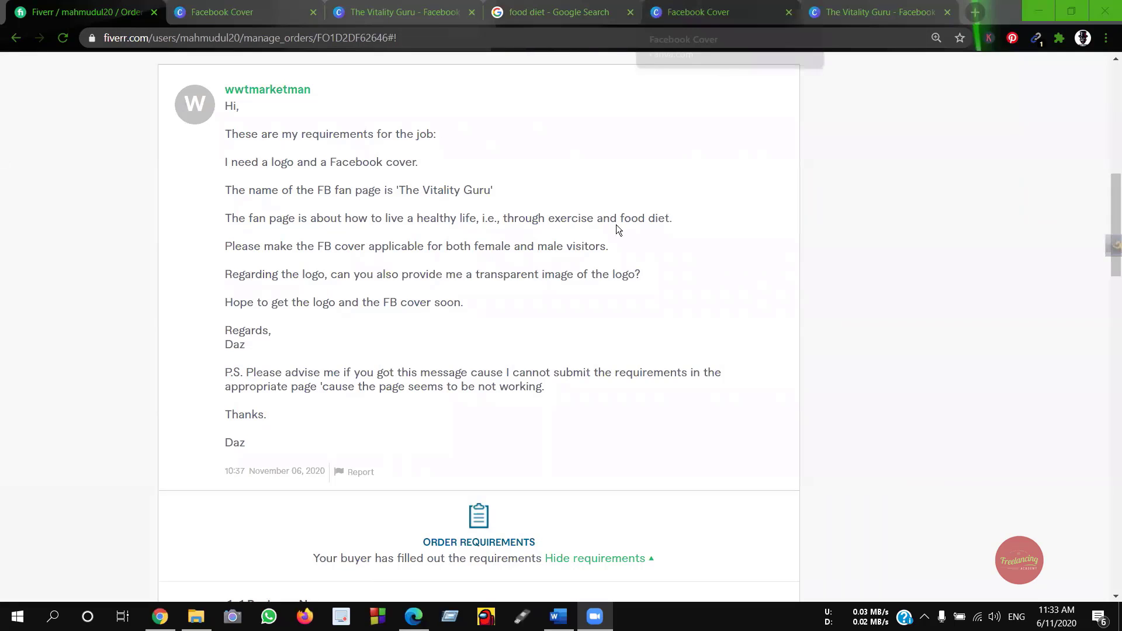
Switch to The Vitality Guru cover design in Canva and dismiss the image's context menu to view the layout.
left_click(872, 10)
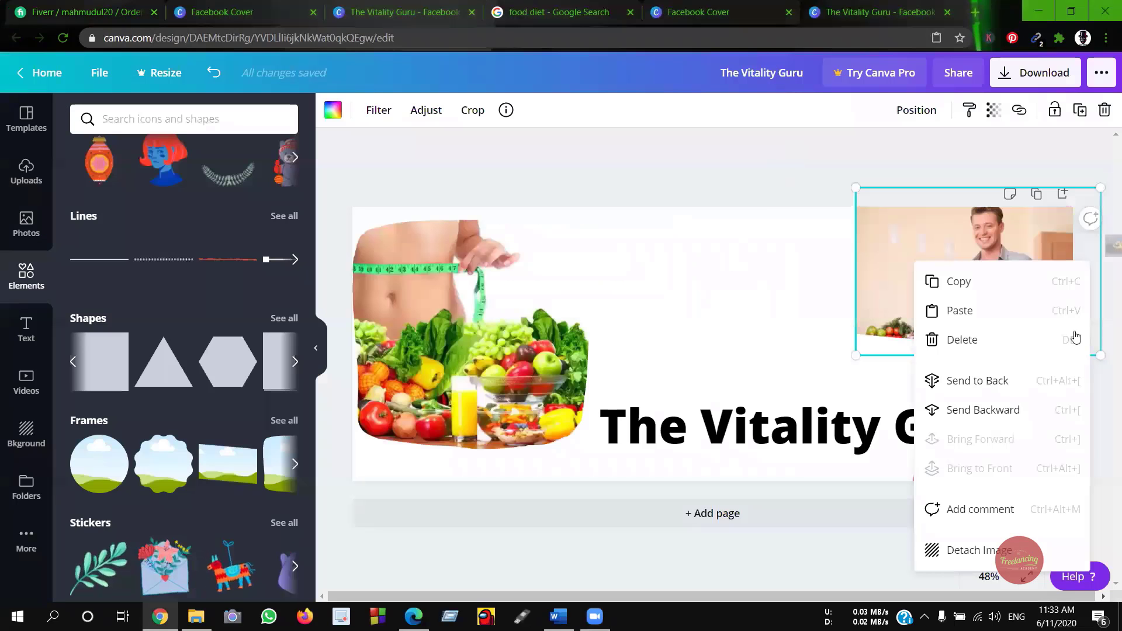
left_click(750, 552)
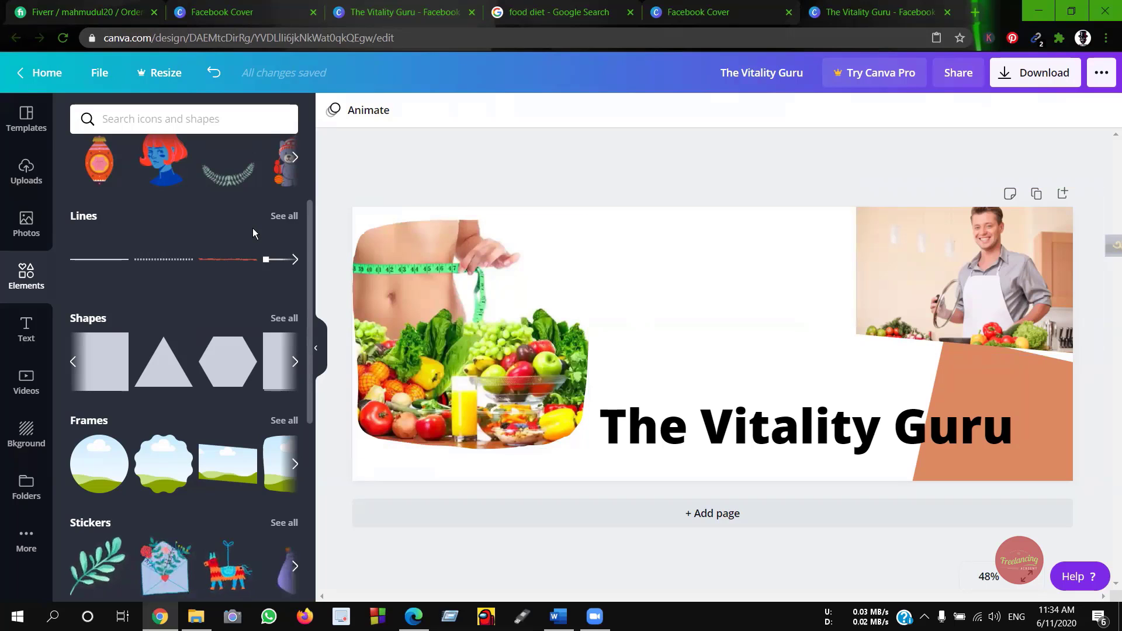
Return to the Fiverr order page and review the buyer's messages, submitted requirements and attached document.
left_click(57, 13)
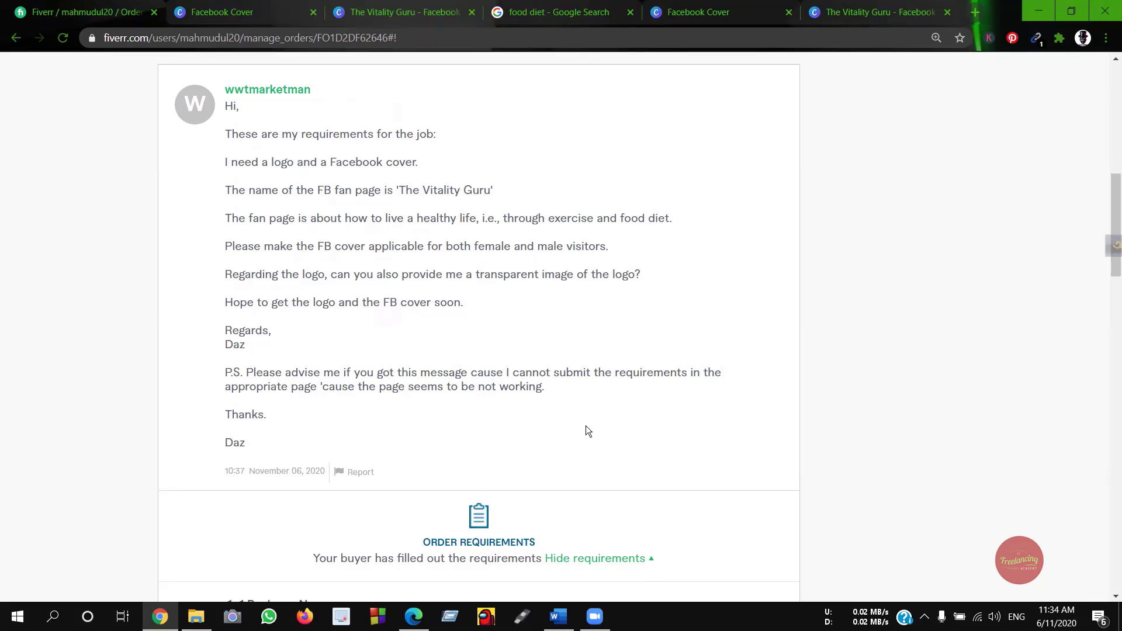
scroll(587, 431, "down", 6)
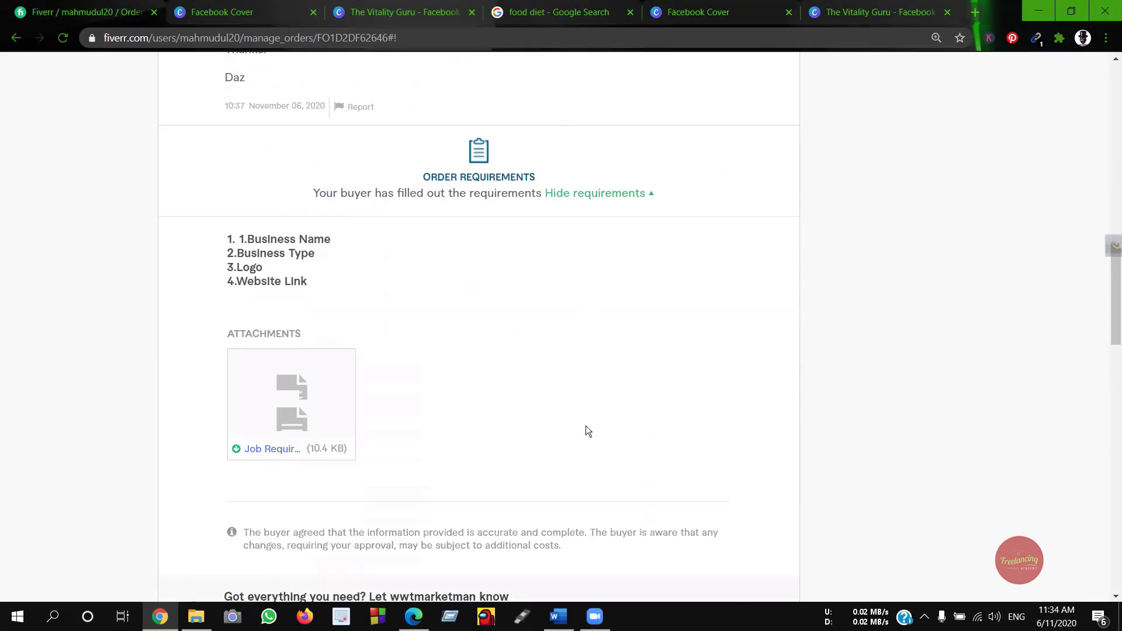
scroll(585, 425, "down", 12)
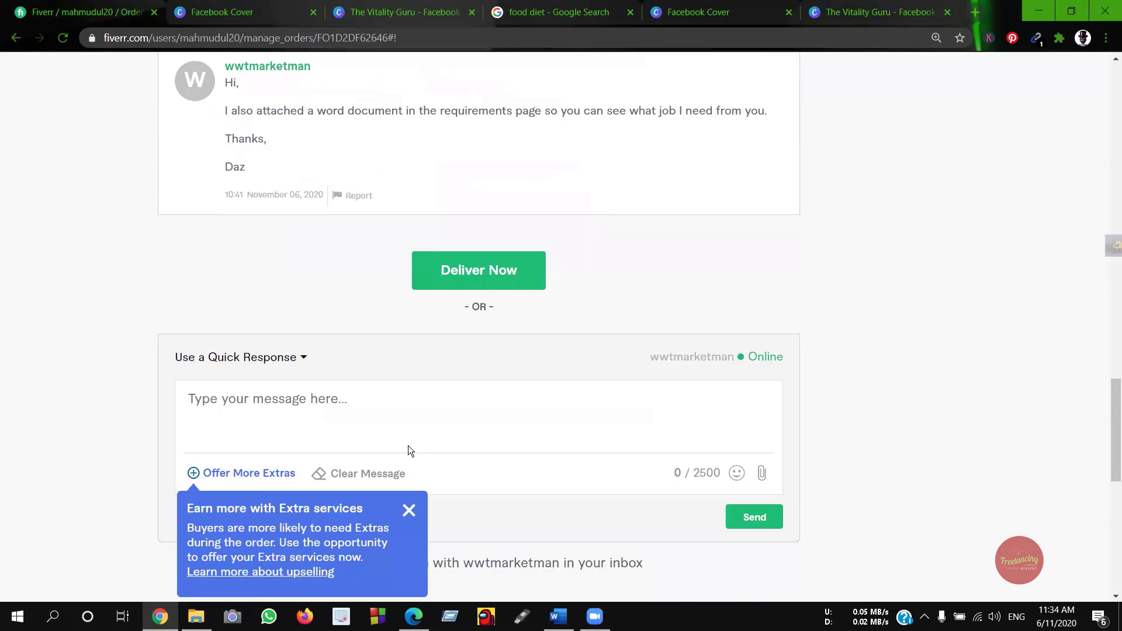
scroll(409, 449, "down", 3)
scroll(248, 273, "up", 15)
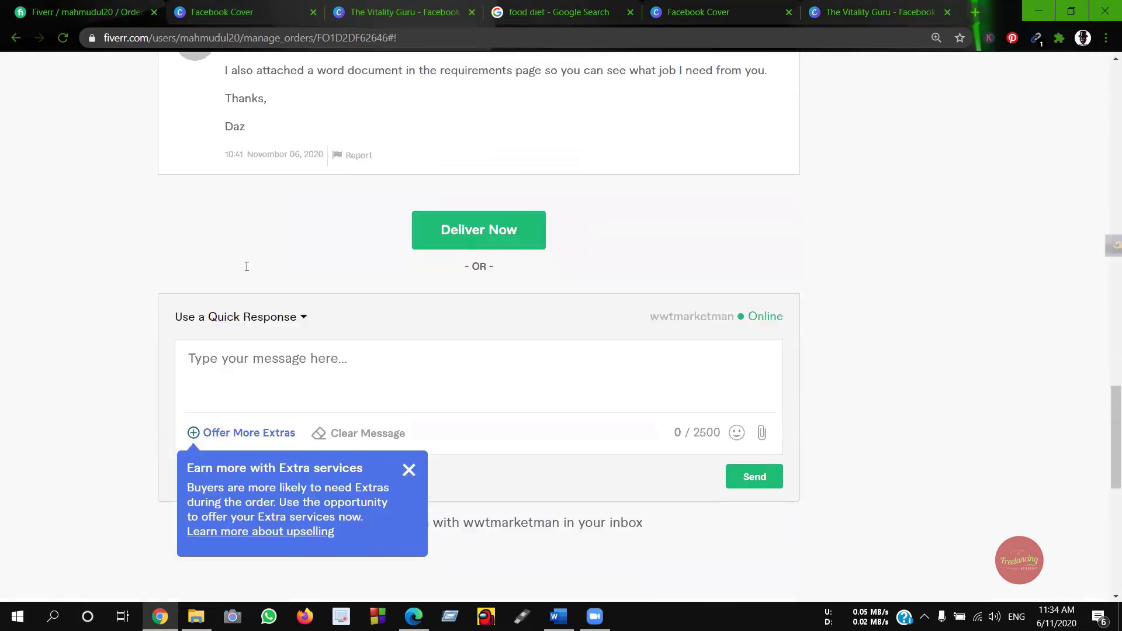
scroll(351, 284, "down", 10)
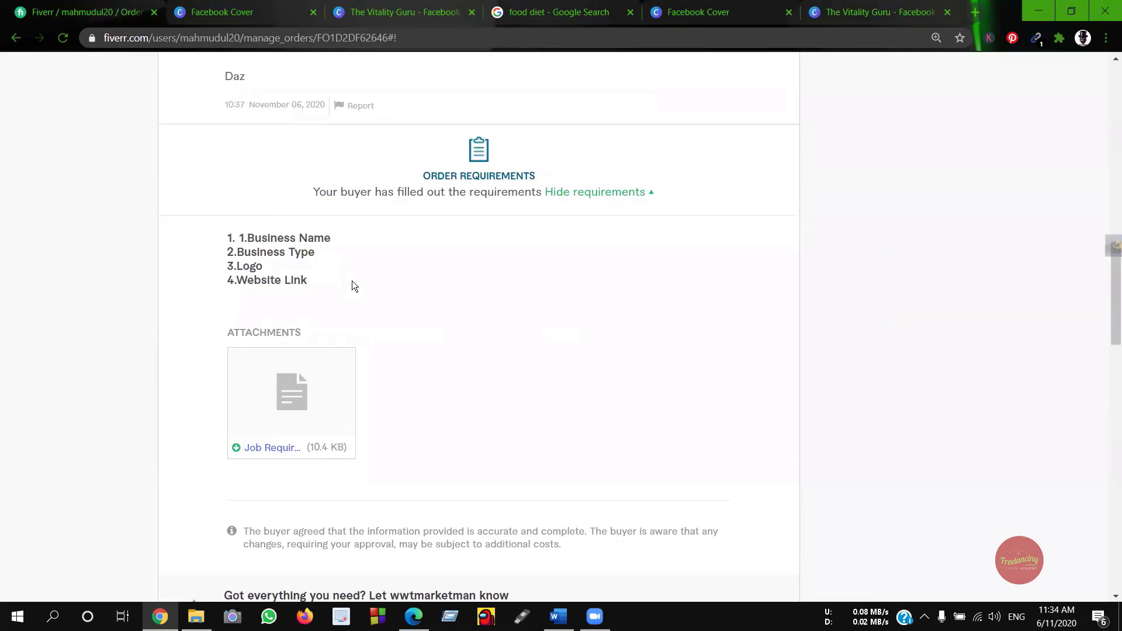
scroll(352, 280, "down", 4)
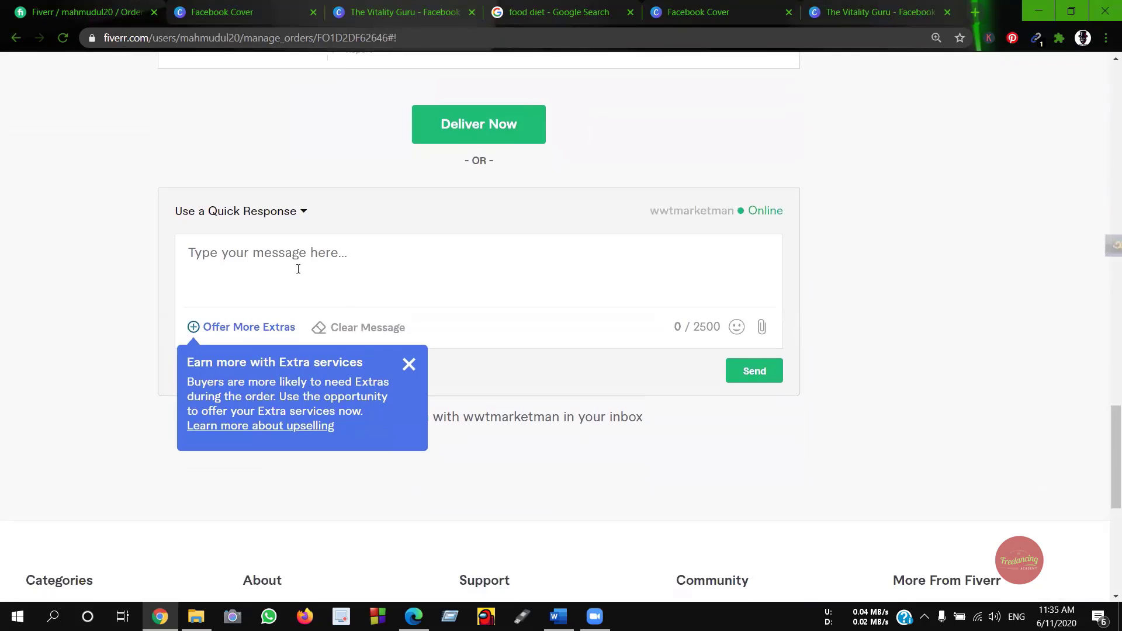
Draft the reply "Thank you for your order." in the order's message box.
left_click(229, 272)
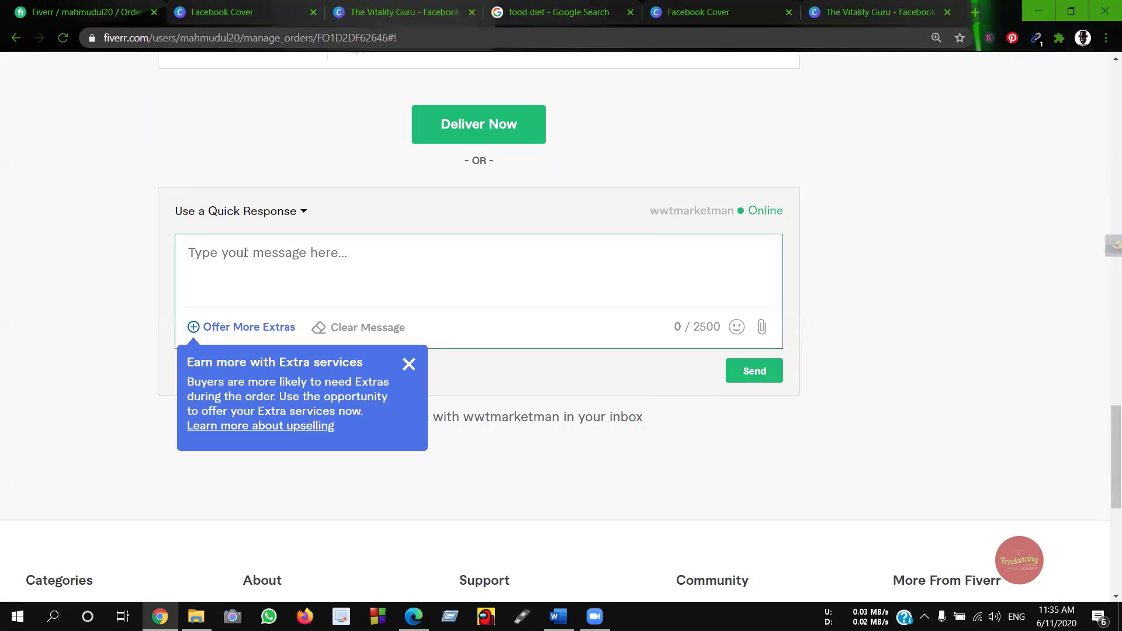
type("T")
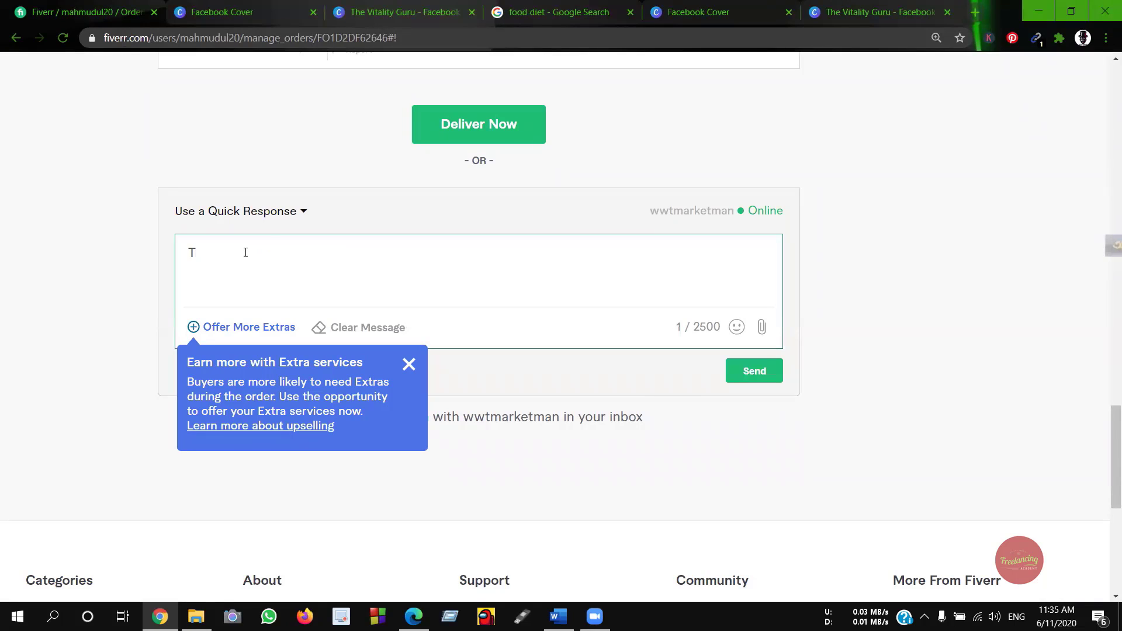
type("hank")
type(" u for")
key("BackSpace")
key("BackSpace")
key("BackSpace")
key("BackSpace")
key("BackSpace")
key("BackSpace")
type("t")
key("BackSpace")
key("BackSpace")
type("you for your oe")
key("BackSpace")
type("rder")
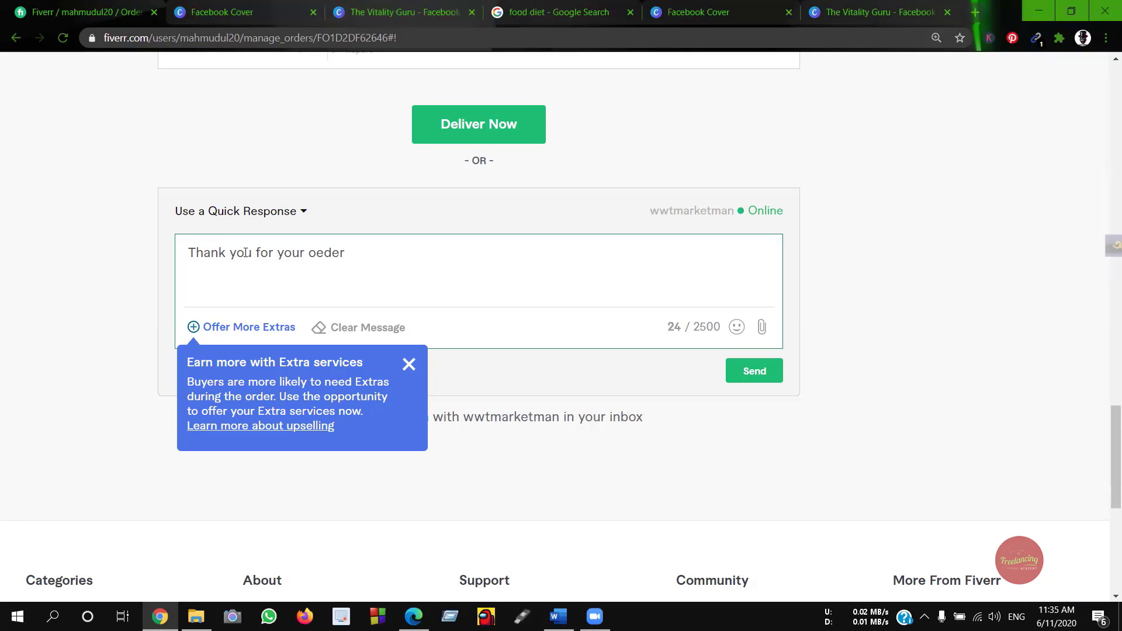
key("ctrl+z")
key("BackSpace")
type("rder.")
Review the buyer's job brief, the delivery countdown and the order's item, duration and amount.
scroll(567, 380, "up", 15)
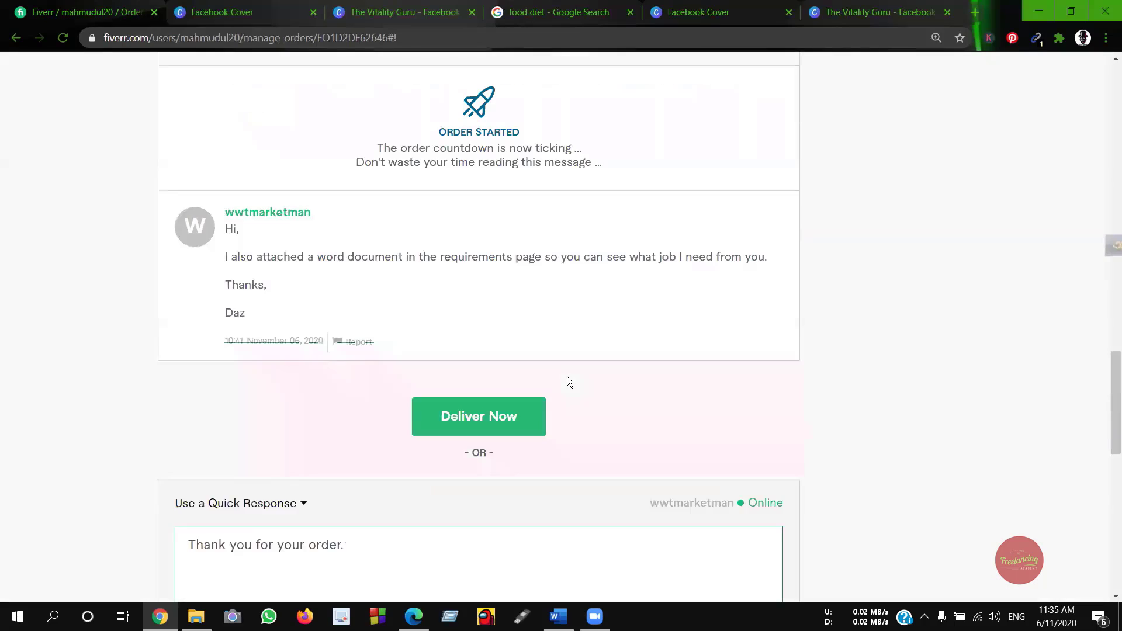
scroll(319, 380, "up", 7)
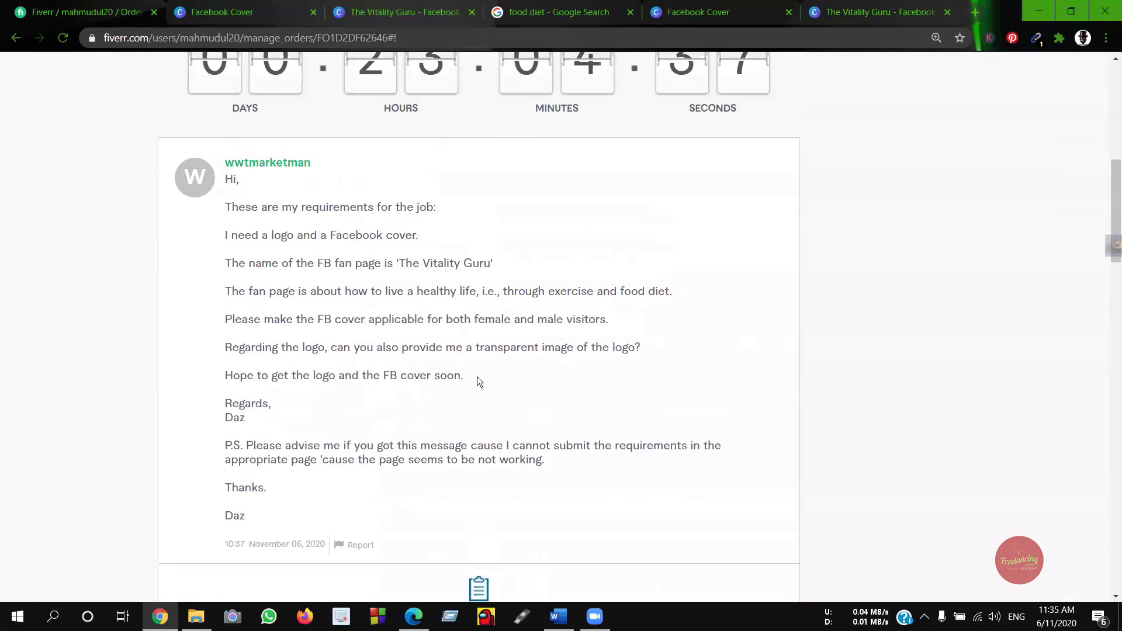
scroll(541, 327, "up", 5)
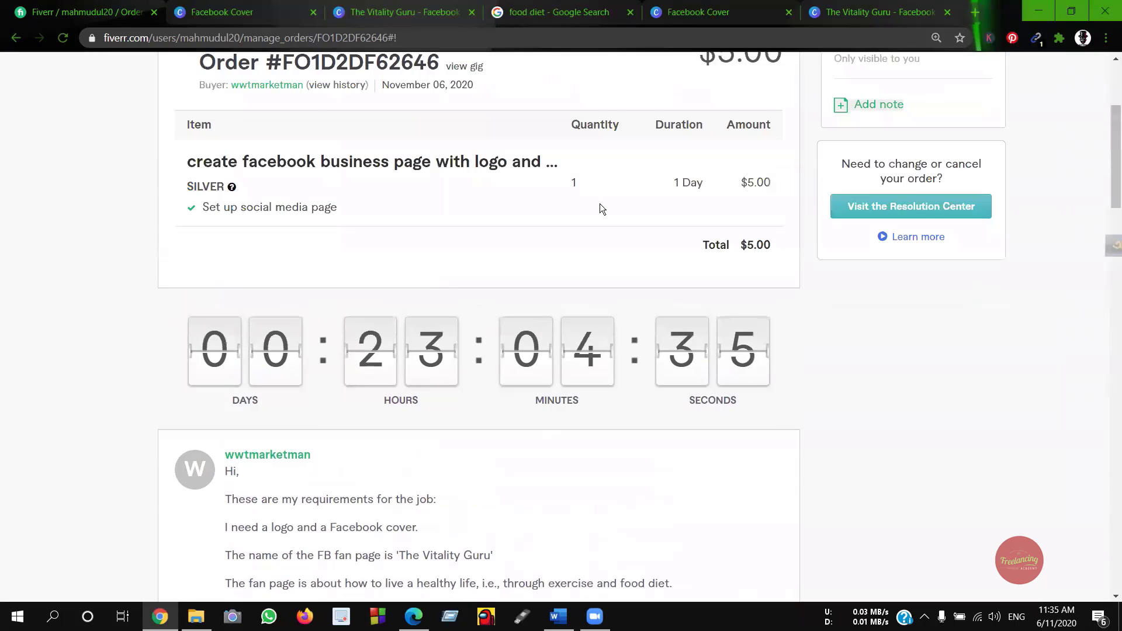
scroll(579, 363, "down", 3)
scroll(578, 364, "up", 5)
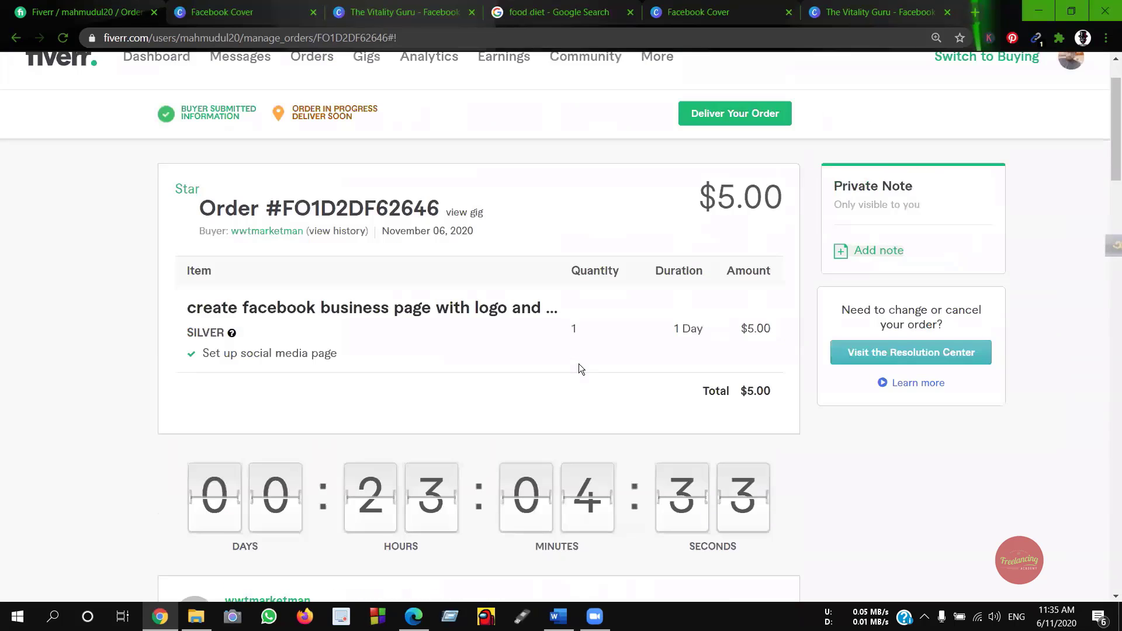
scroll(579, 364, "down", 4)
scroll(579, 369, "up", 5)
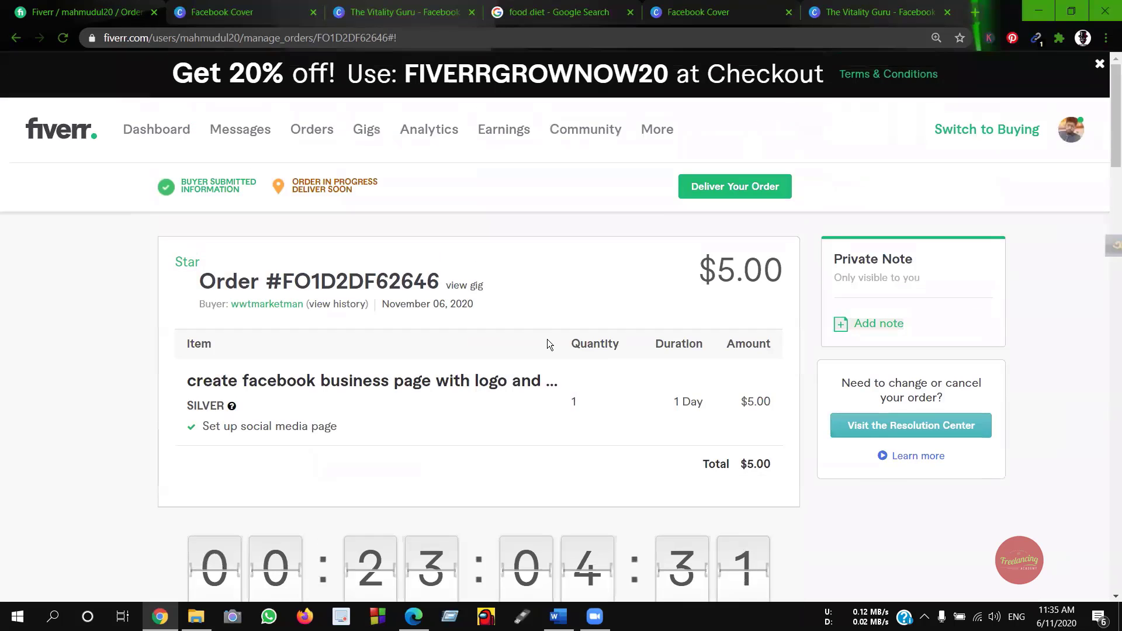
Check the Facebook business page gig in the gigs list, and examine its full page and Basic package through the seller profile.
left_click(370, 133)
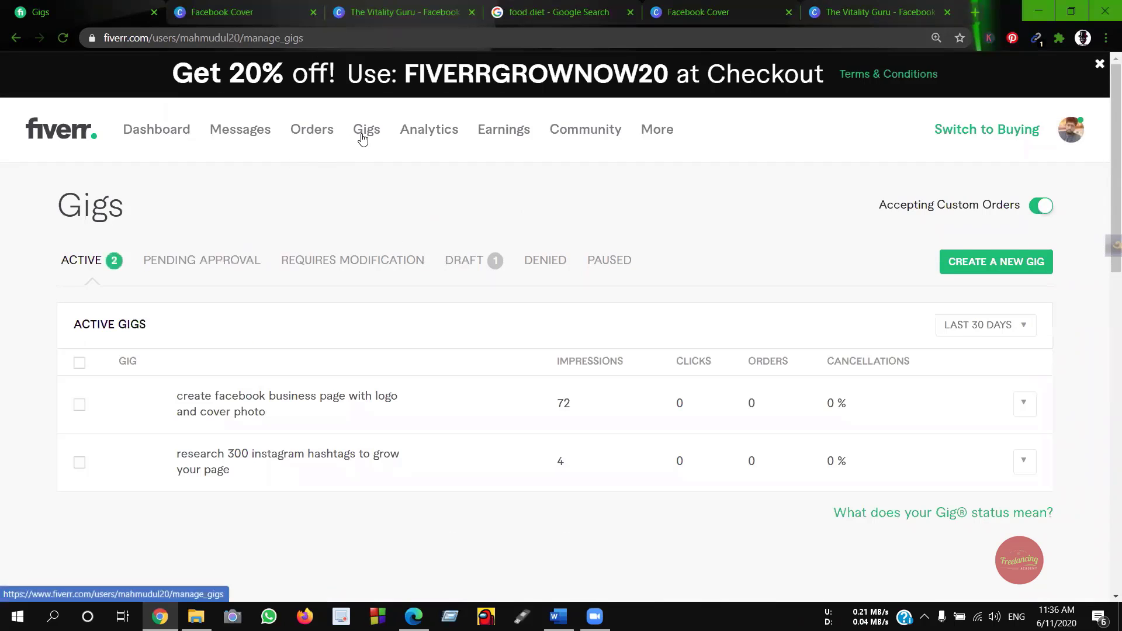
left_click(282, 401)
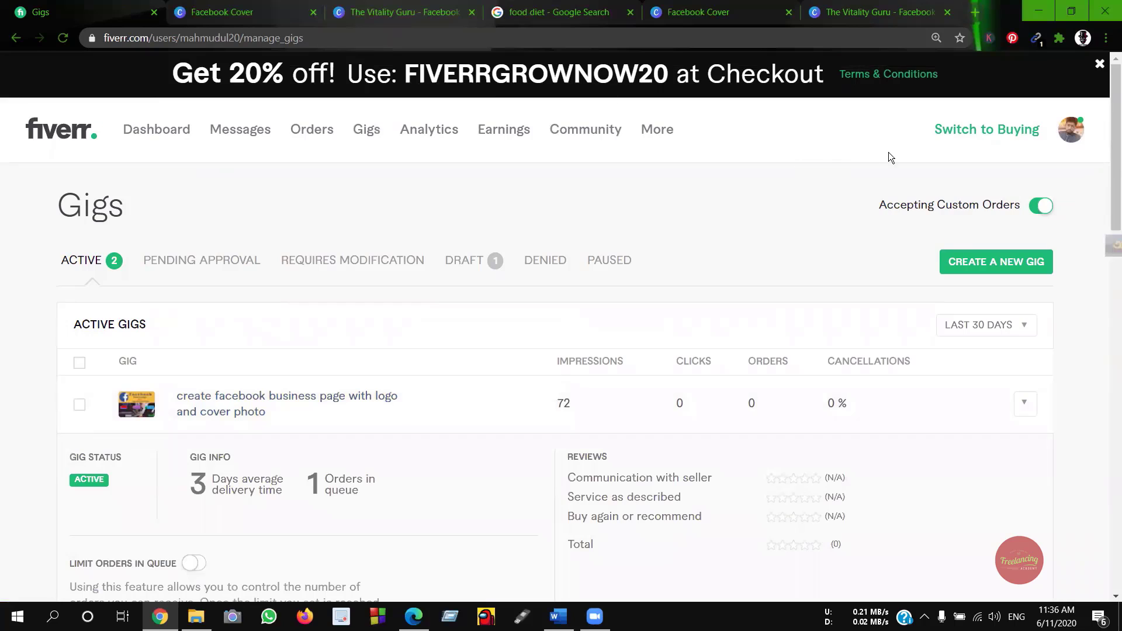
left_click(1070, 129)
left_click(949, 175)
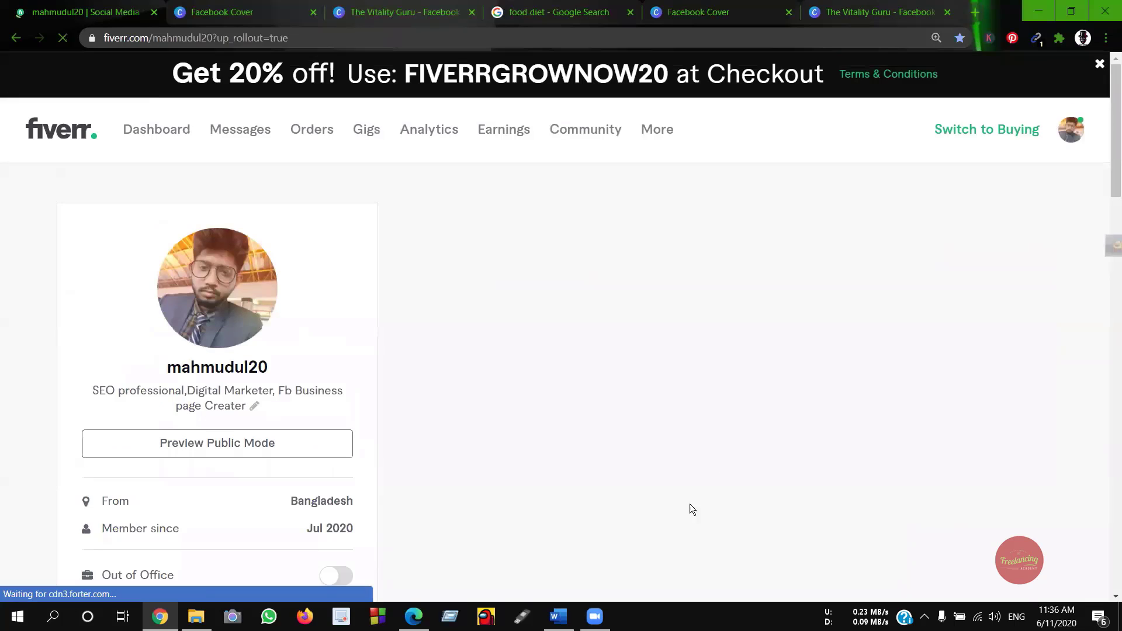
scroll(561, 351, "down", 1)
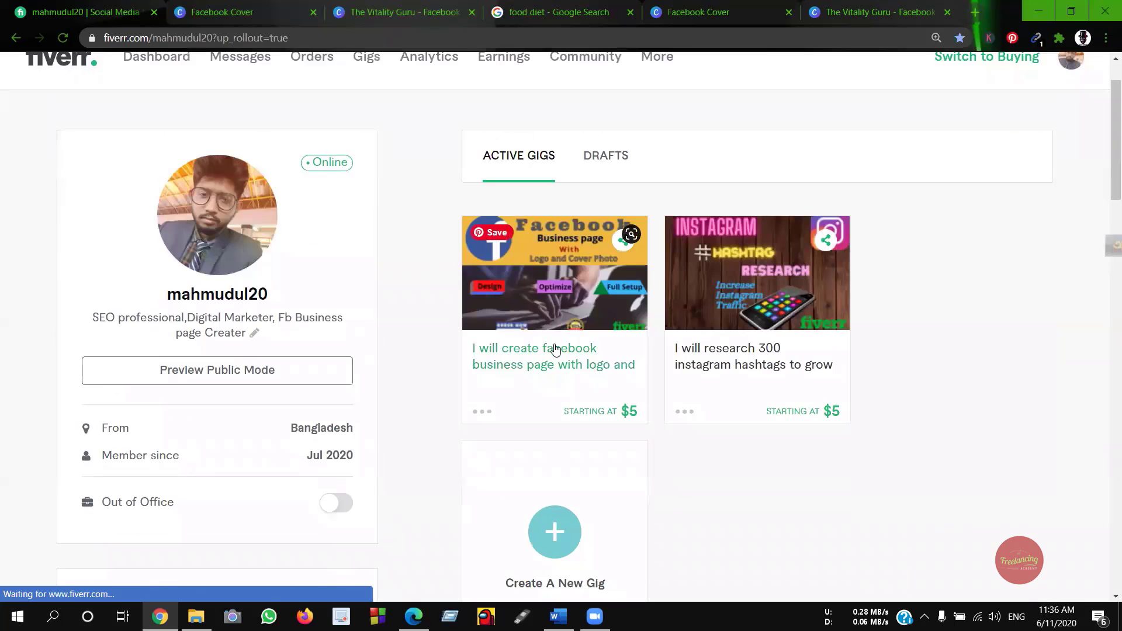
left_click(555, 350)
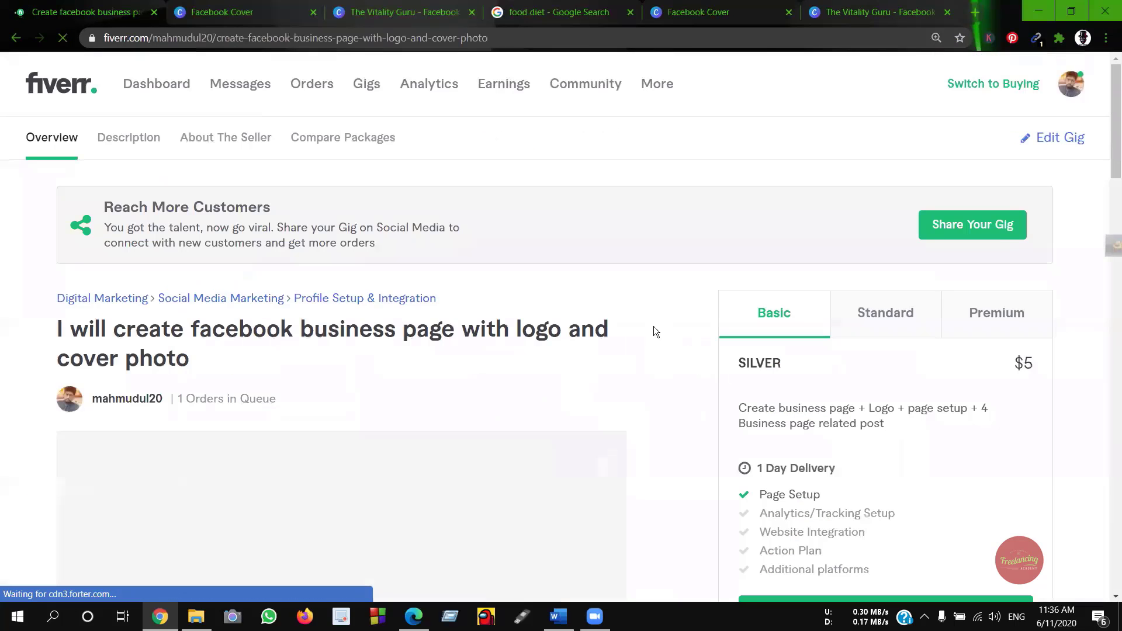
scroll(653, 326, "down", 2)
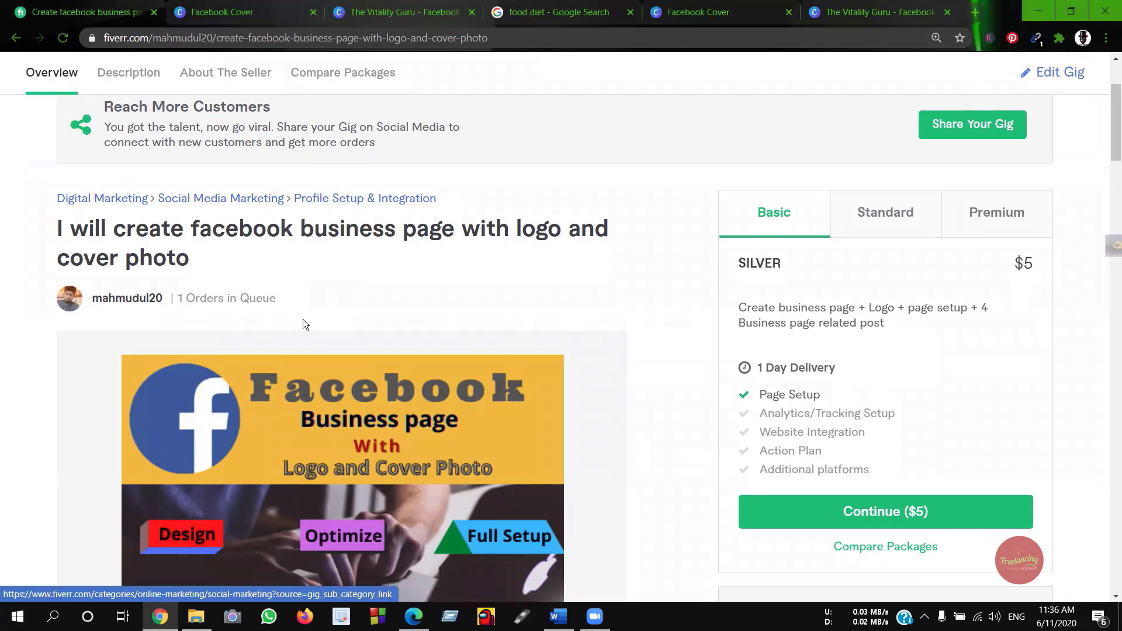
scroll(303, 322, "down", 10)
scroll(212, 194, "up", 5)
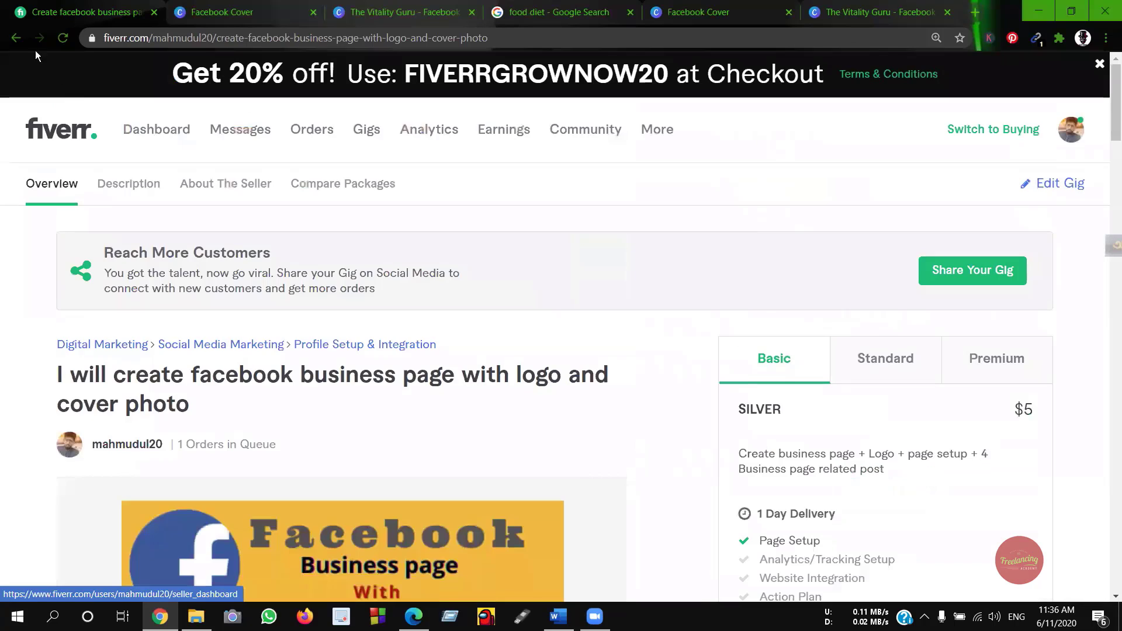
Return to the gigs list and examine the expanded status details of the Facebook business page gig.
left_click(20, 37)
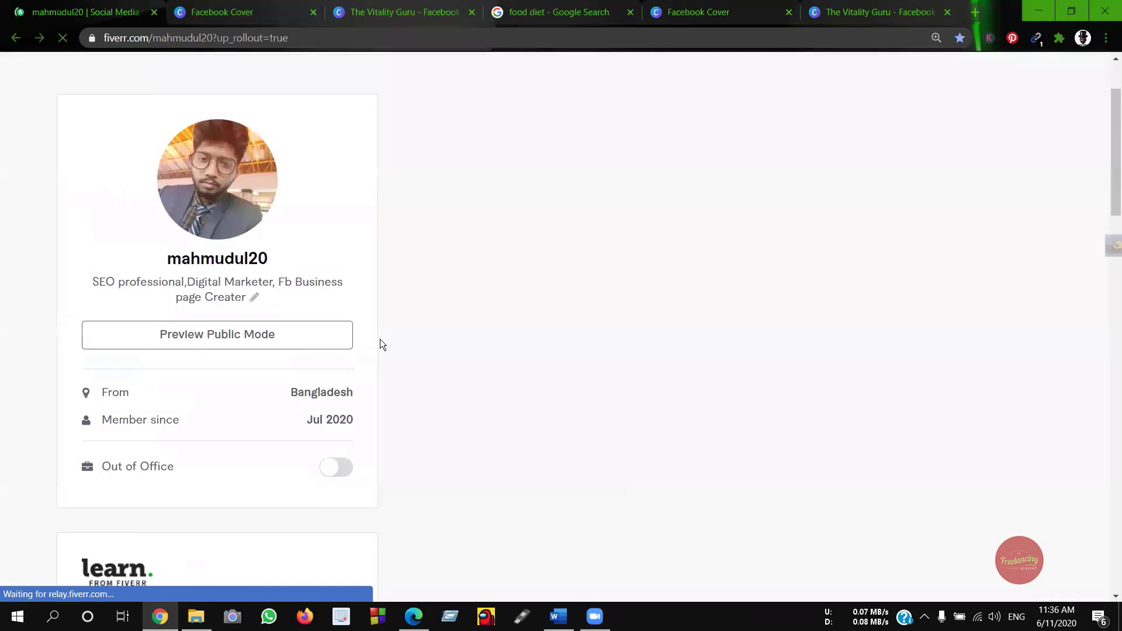
left_click(363, 131)
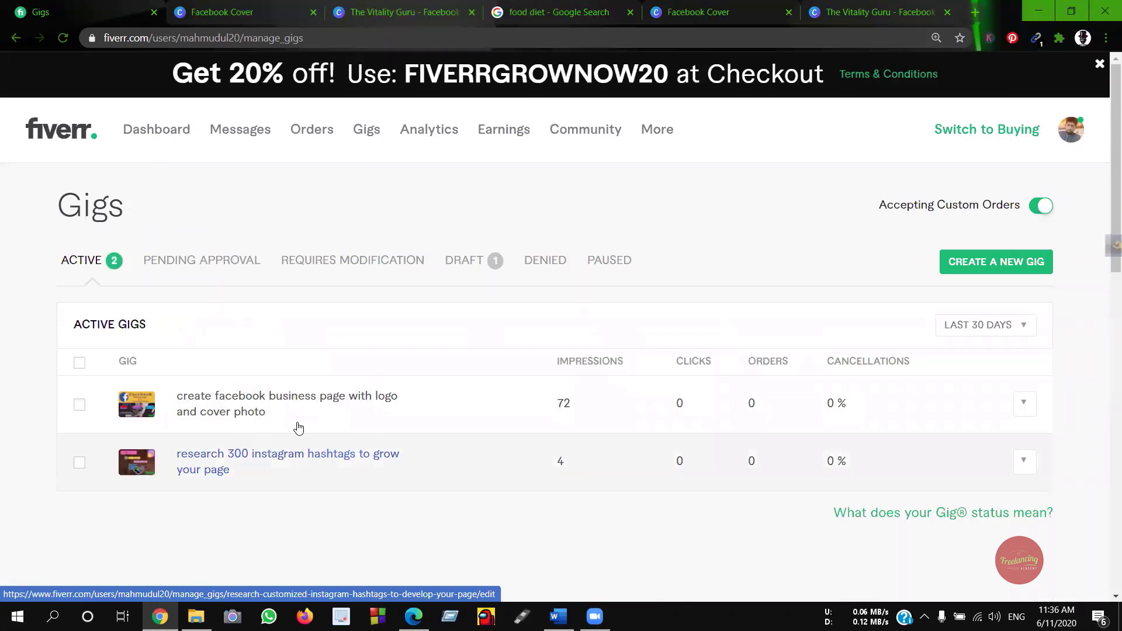
left_click(313, 402)
scroll(314, 403, "down", 10)
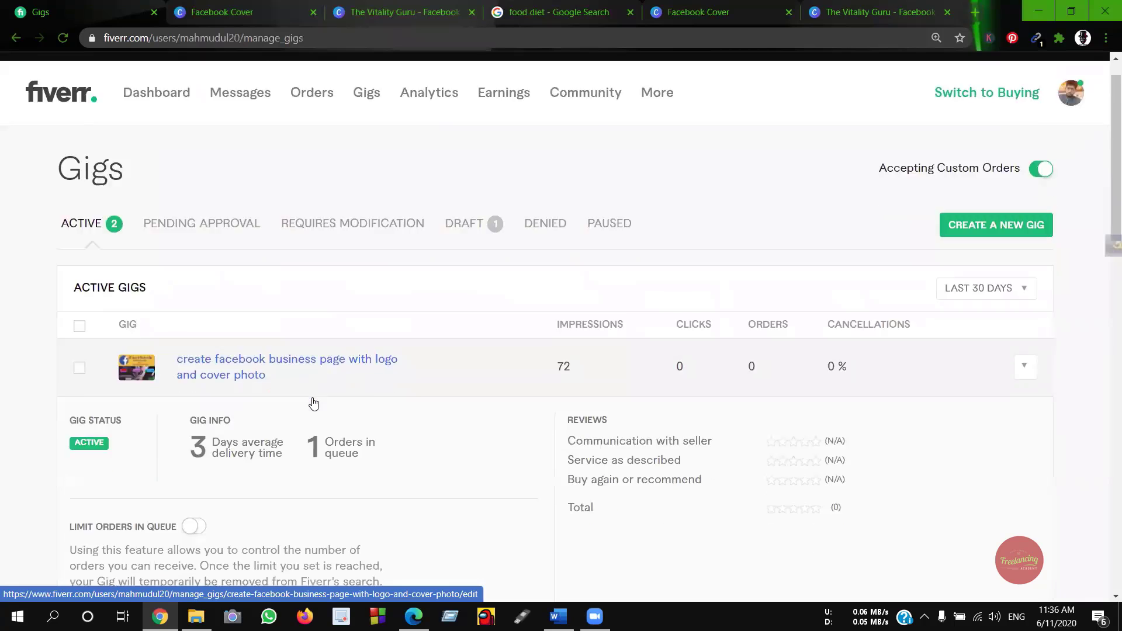
scroll(312, 398, "up", 10)
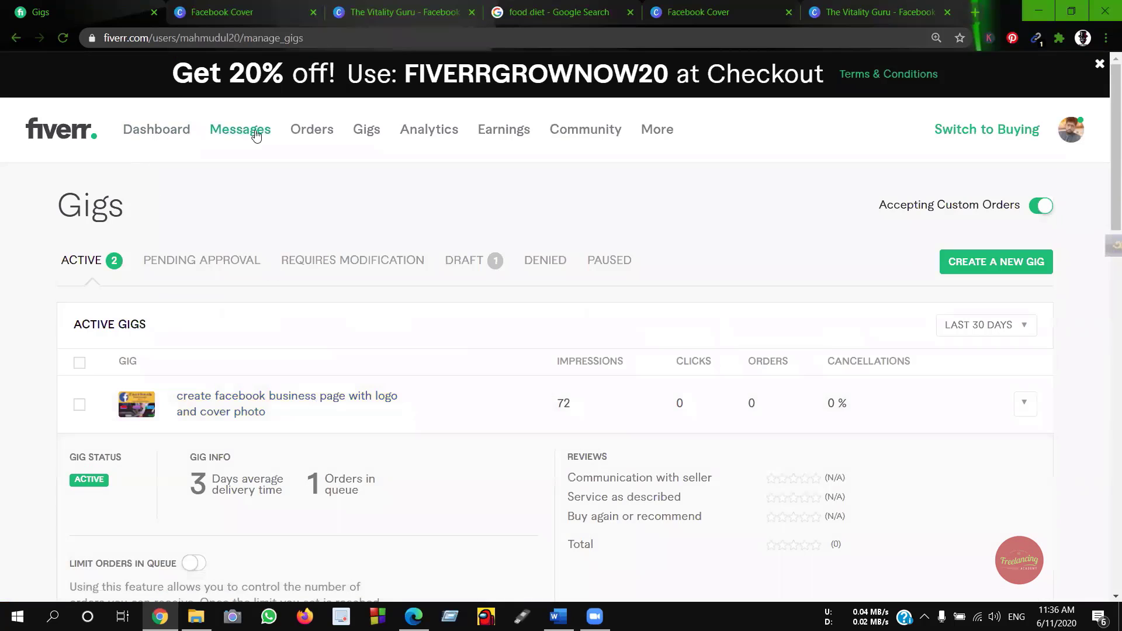
Open the in-progress order for the Facebook business page gig from the sales list and go to its messages.
left_click(311, 131)
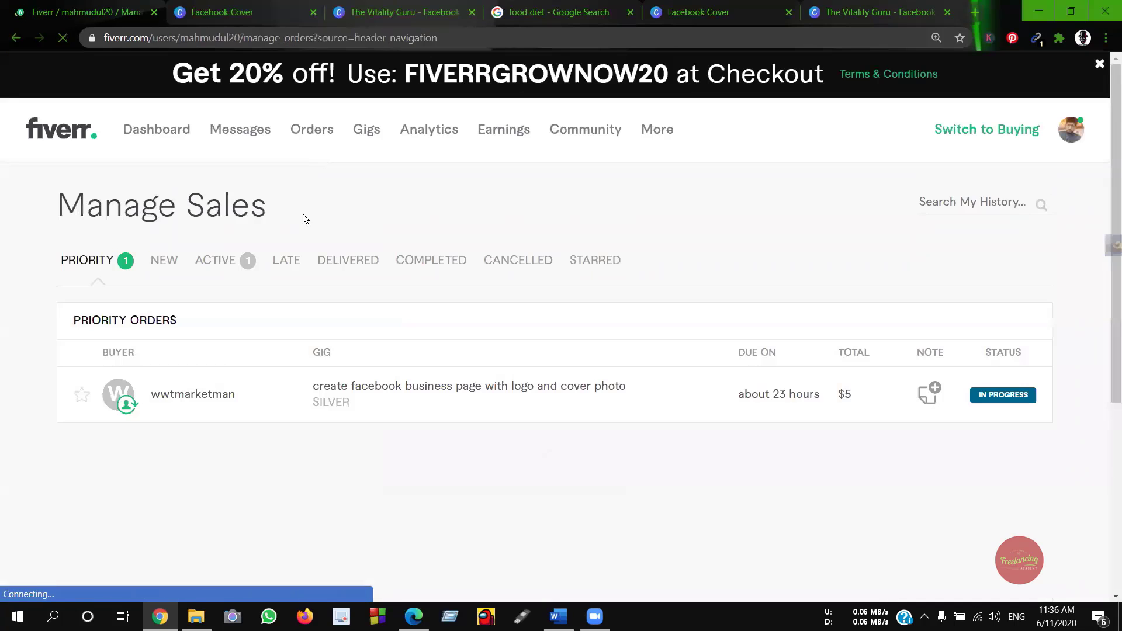
left_click(366, 390)
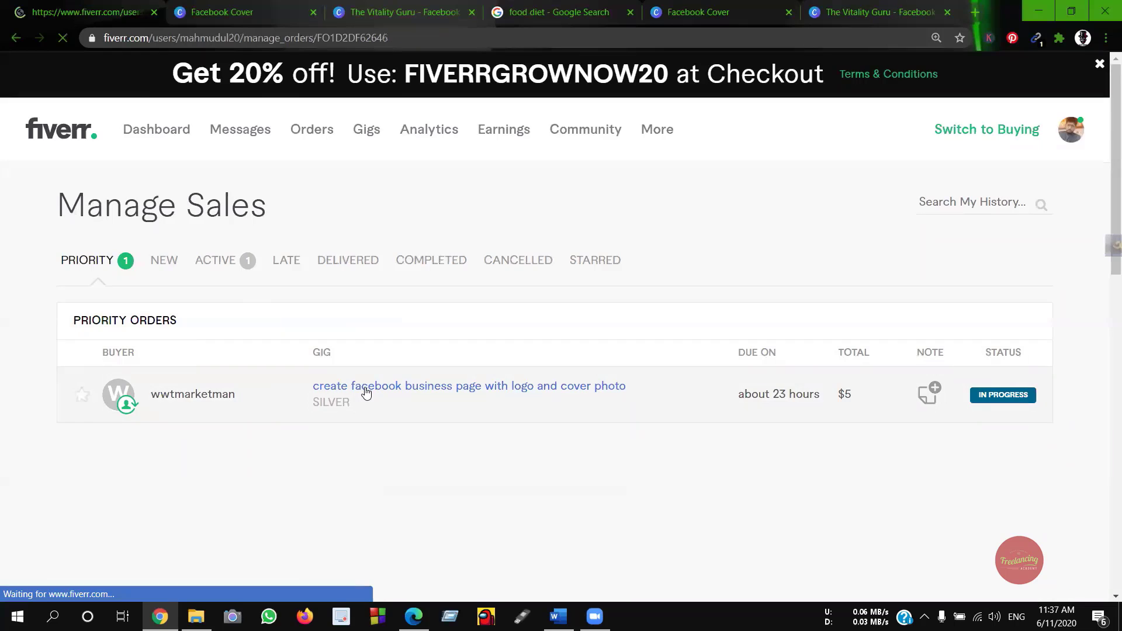
scroll(462, 334, "down", 12)
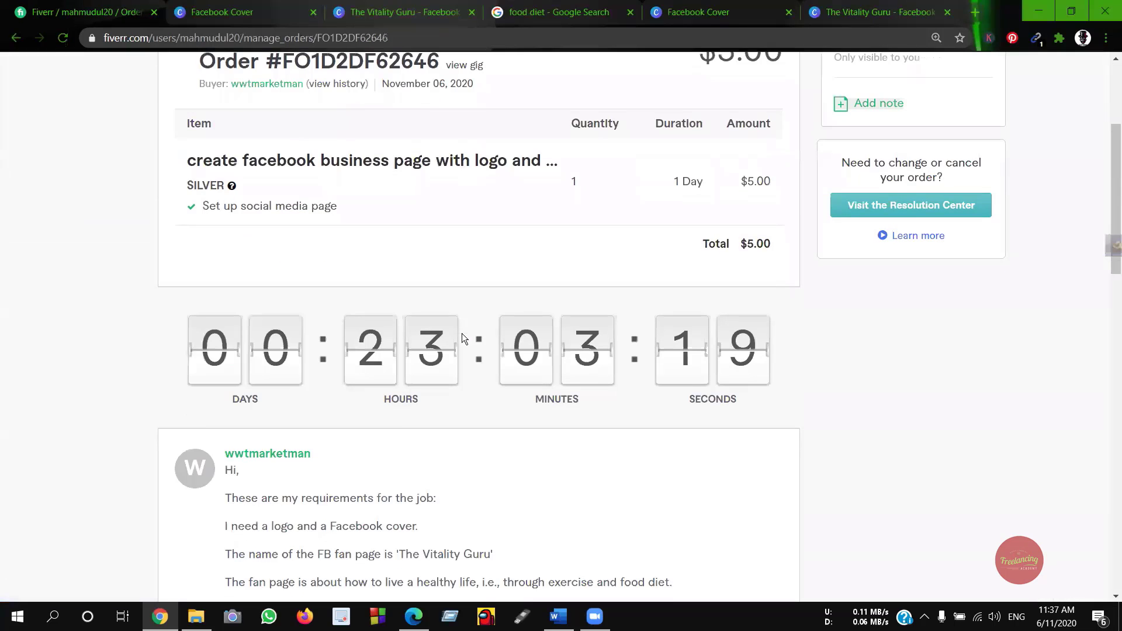
scroll(463, 338, "down", 10)
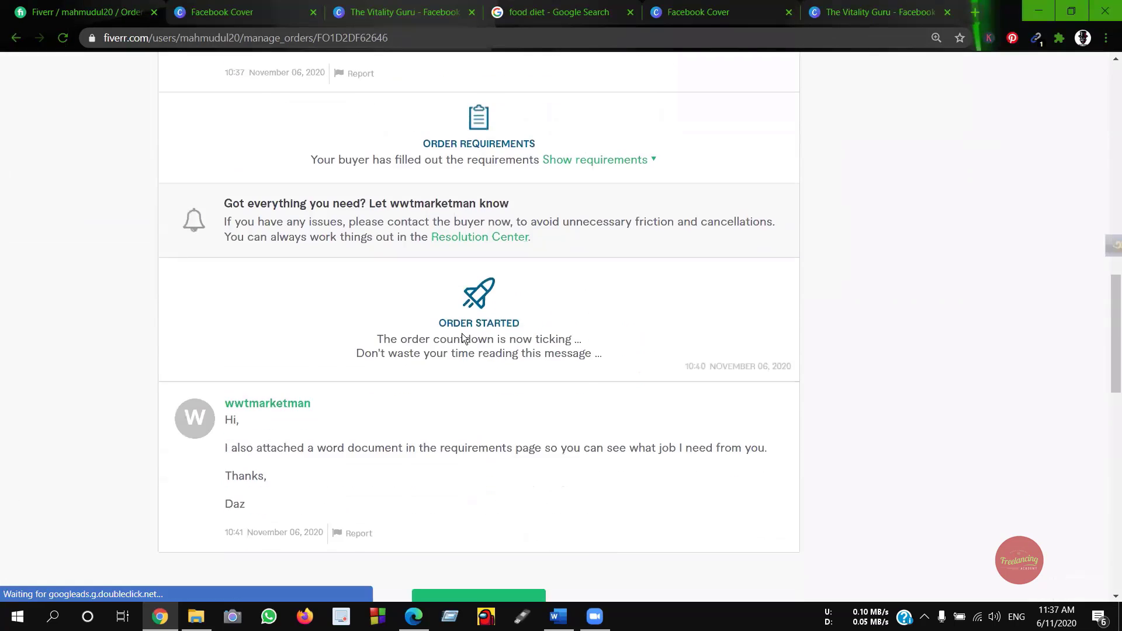
Fill the reply to the buyer with the "Thanks for your order" quick response.
left_click(256, 268)
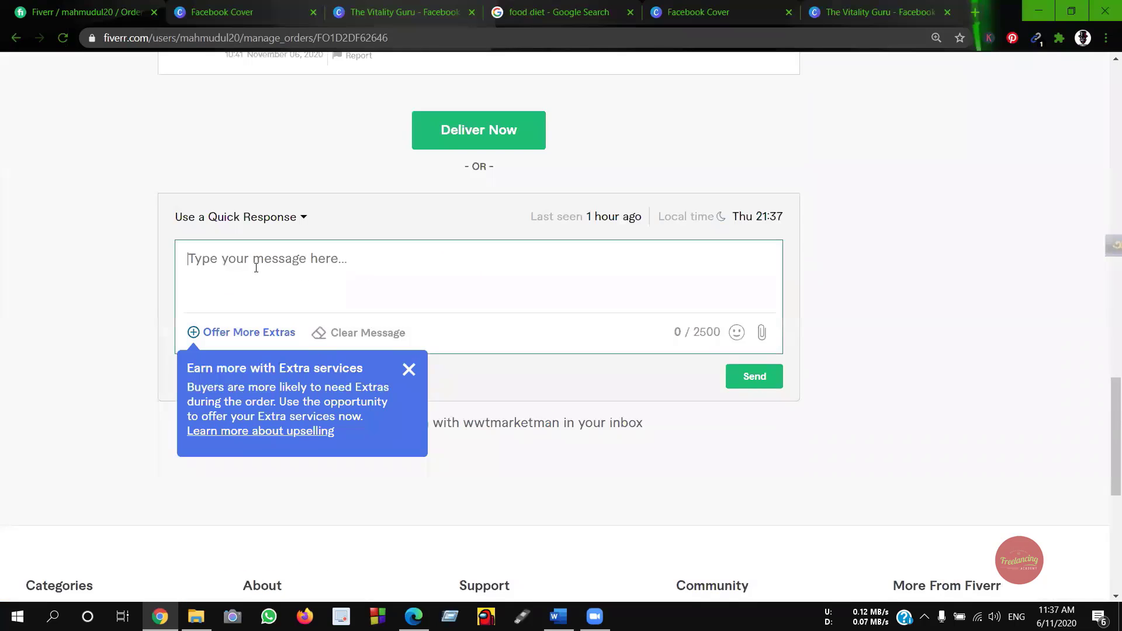
left_click(221, 218)
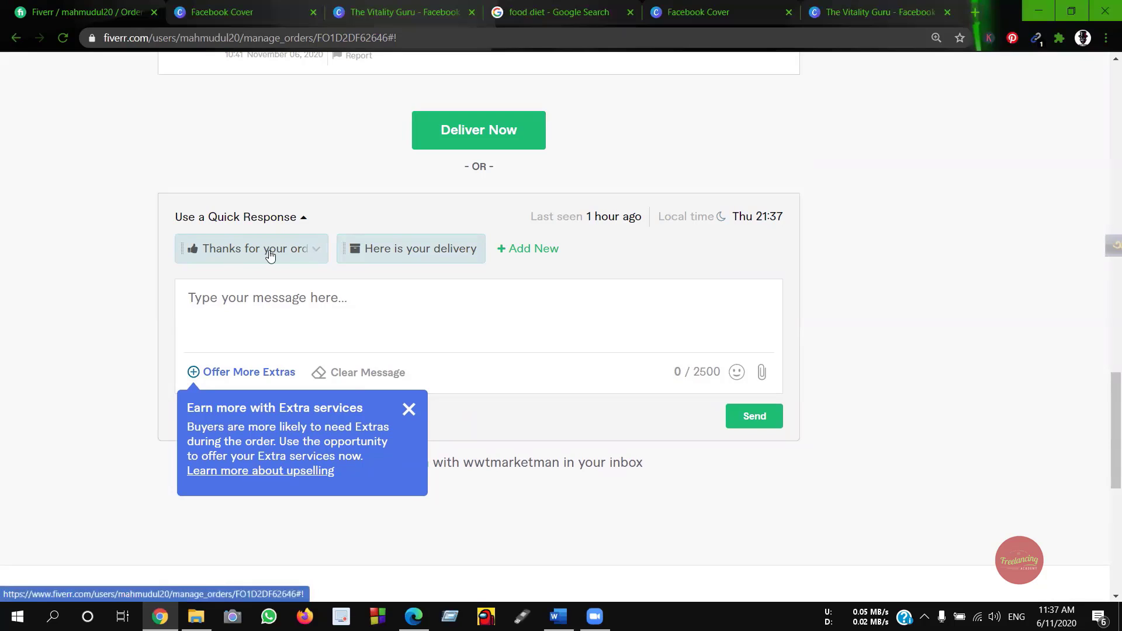
left_click(247, 250)
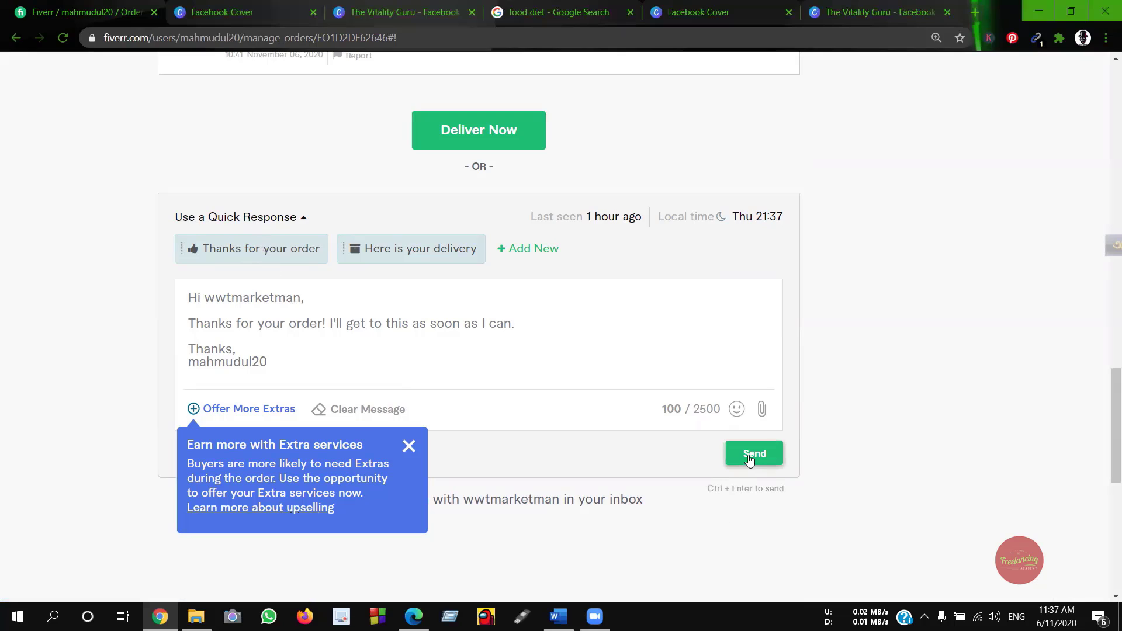
Remove the text following "Thanks for your order" on that line of the reply, keeping the greeting and the sign-off.
left_click(380, 324)
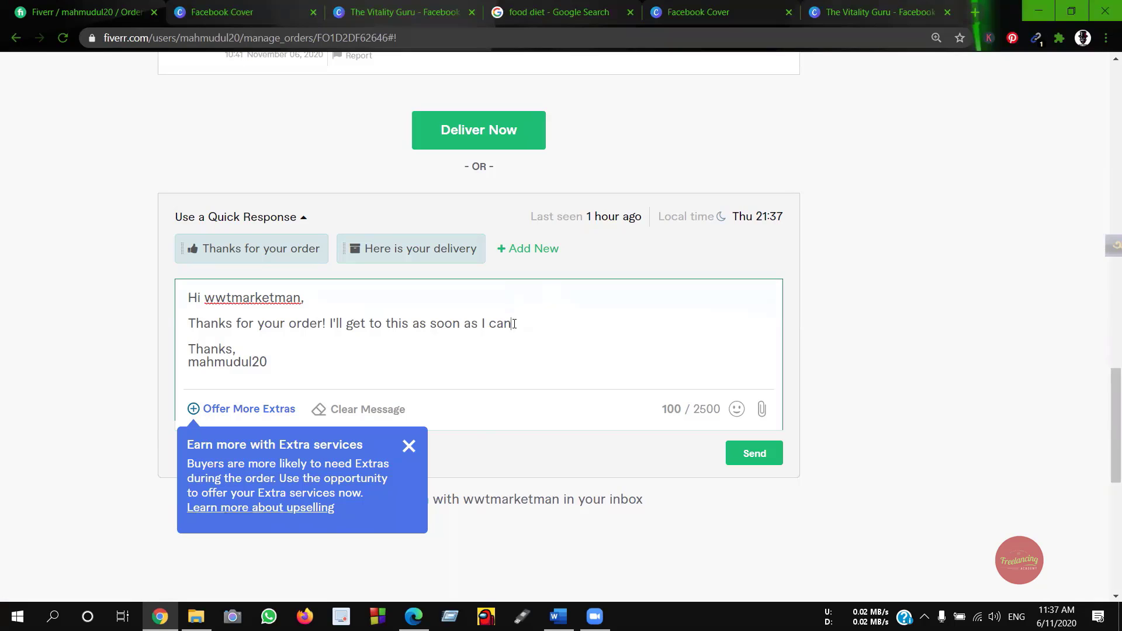
key("BackSpace")
key("BackSpace")
key("BackSpace")
key("BackSpace")
key("BackSpace")
key("BackSpace")
key("BackSpace")
key("BackSpace")
key("BackSpace")
key("BackSpace")
key("BackSpace")
key("BackSpace")
key("BackSpace")
key("BackSpace")
key("BackSpace")
key("BackSpace")
key("BackSpace")
key("BackSpace")
key("BackSpace")
key("BackSpace")
key("BackSpace")
key("BackSpace")
key("BackSpace")
key("BackSpace")
key("BackSpace")
key("BackSpace")
key("BackSpace")
key("BackSpace")
key("BackSpace")
key("BackSpace")
key("BackSpace")
key("BackSpace")
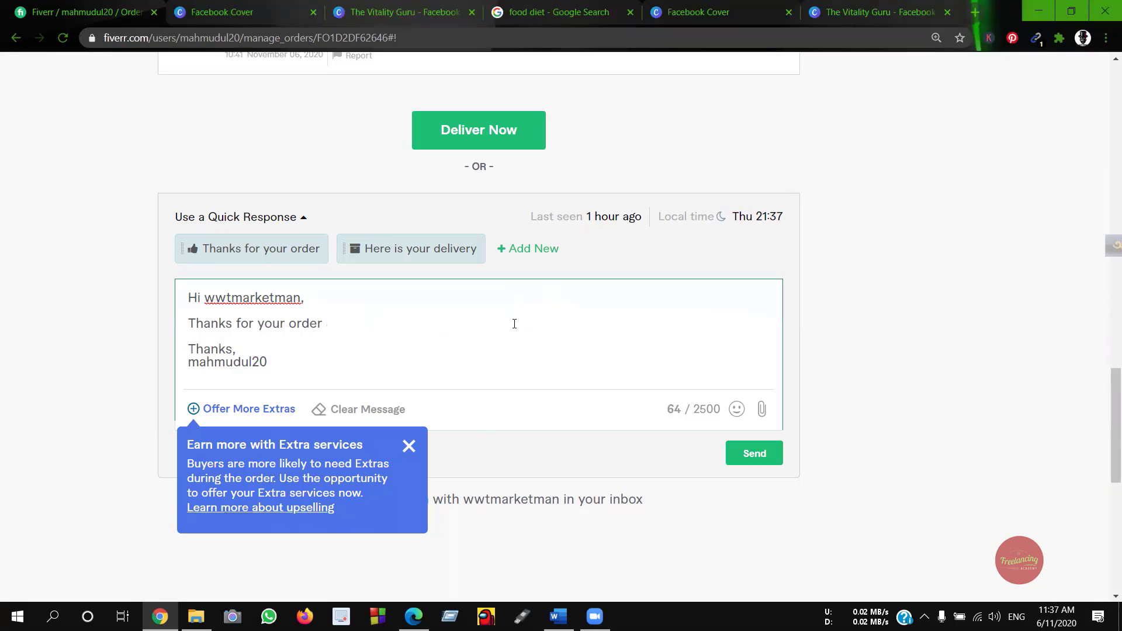
Continue the thank-you line with ". I already start design logo and cover .I will send".
type(". I already s")
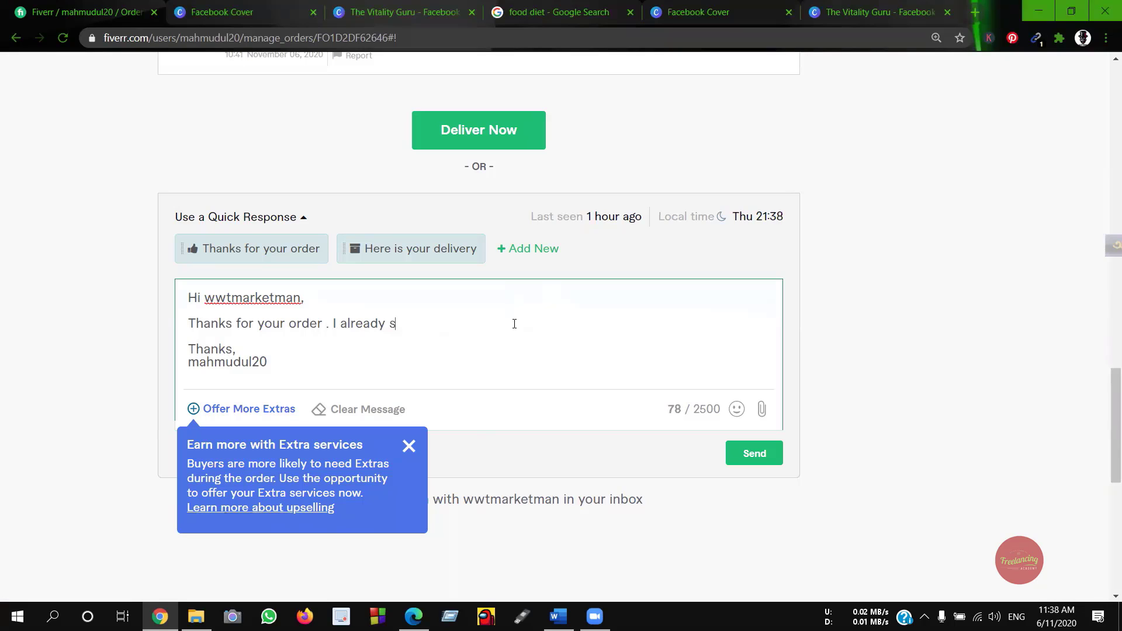
type("tra")
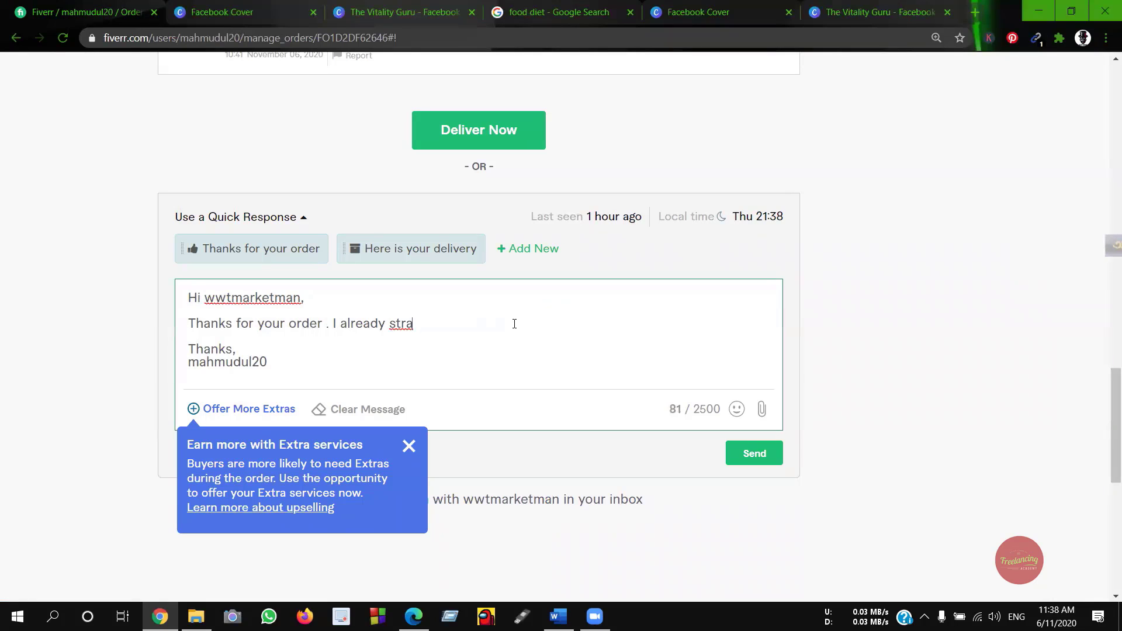
key("BackSpace")
key("BackSpace")
type("a")
type("r")
type("t ")
type("digin")
type("e")
key("BackSpace")
key("BackSpace")
key("BackSpace")
key("BackSpace")
key("BackSpace")
type("esign lo")
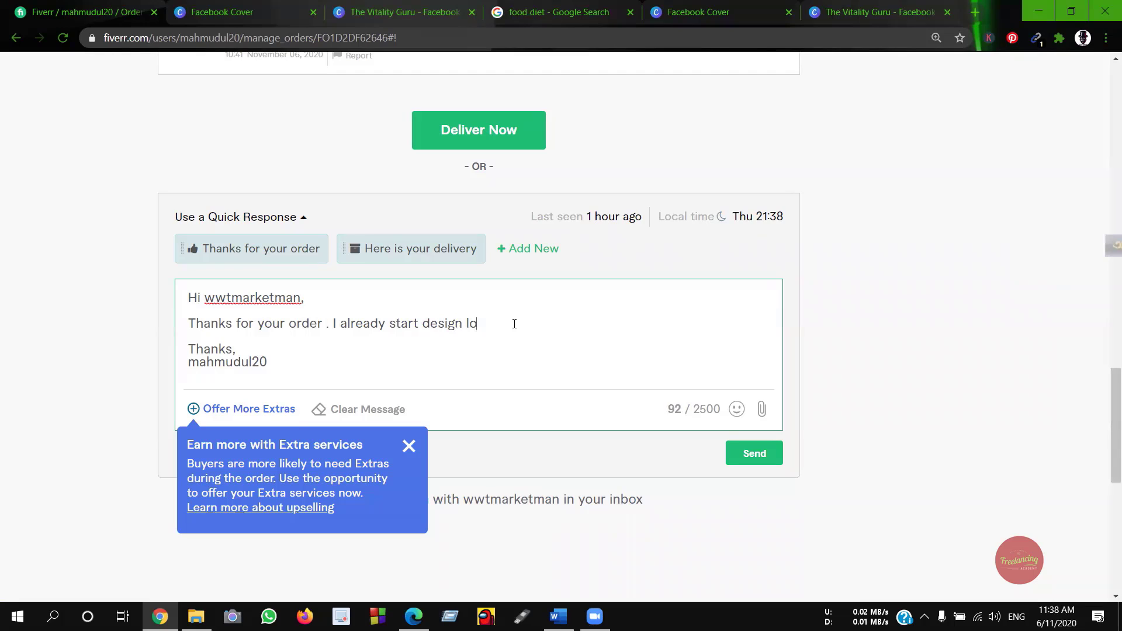
type("go and cover .I will send ")
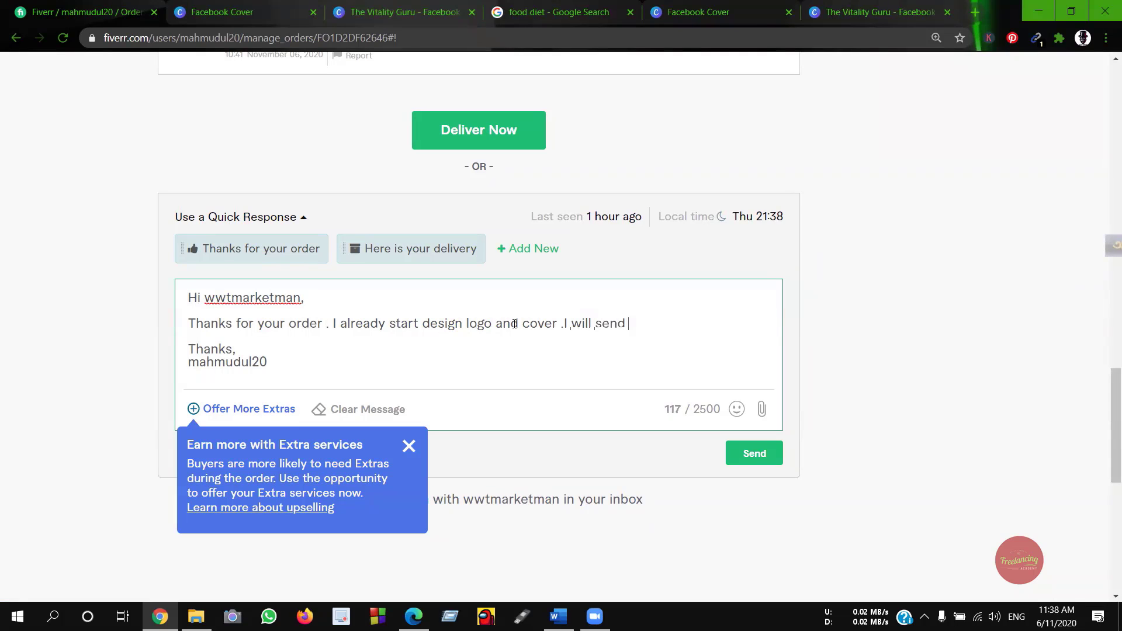
Complete the reply's sentence with "you asap ." and send the message to the buyer.
type("you")
type("as soo")
key("BackSpace")
key("BackSpace")
key("BackSpace")
key("BackSpace")
type("apo")
key("BackSpace")
type(".")
left_click(738, 454)
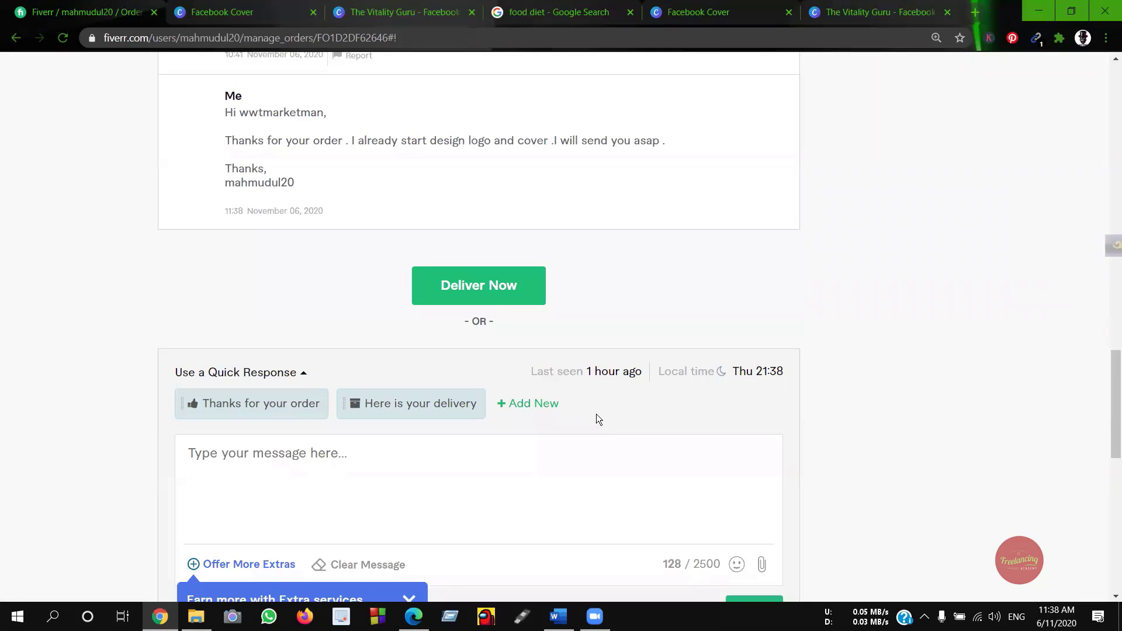
scroll(643, 447, "down", 4)
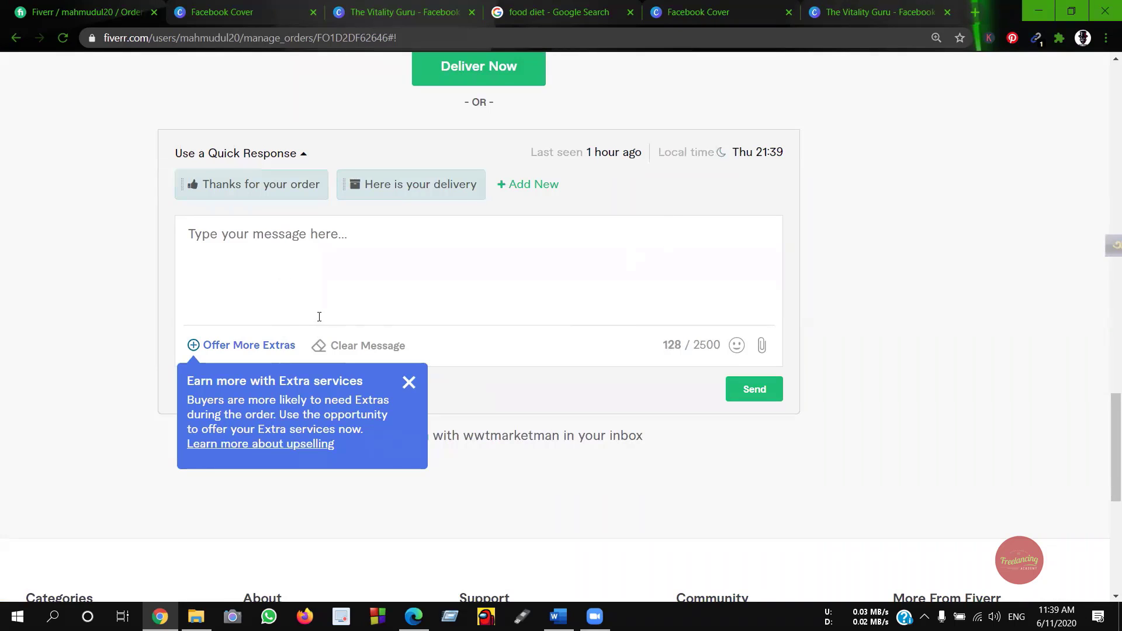
left_click(292, 245)
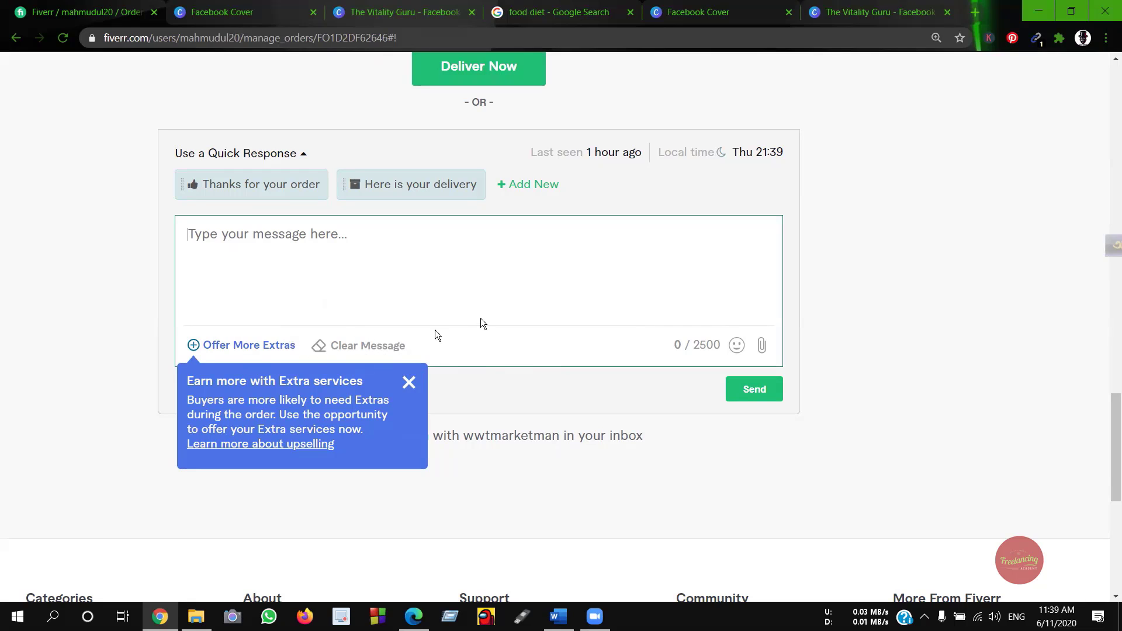
scroll(577, 241, "up", 15)
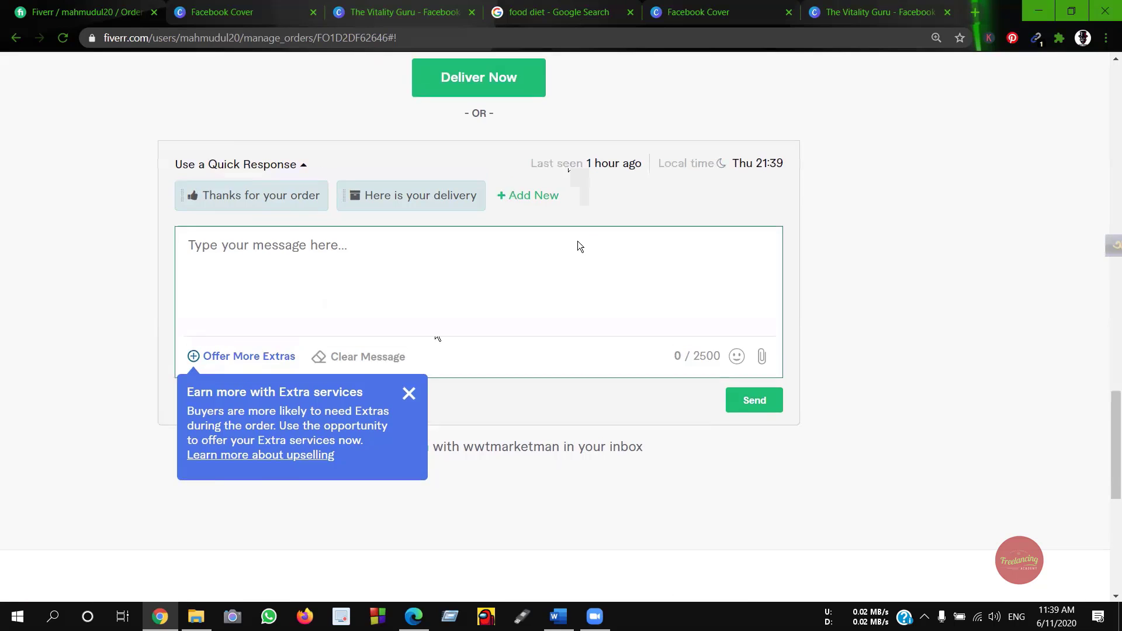
scroll(577, 240, "up", 3)
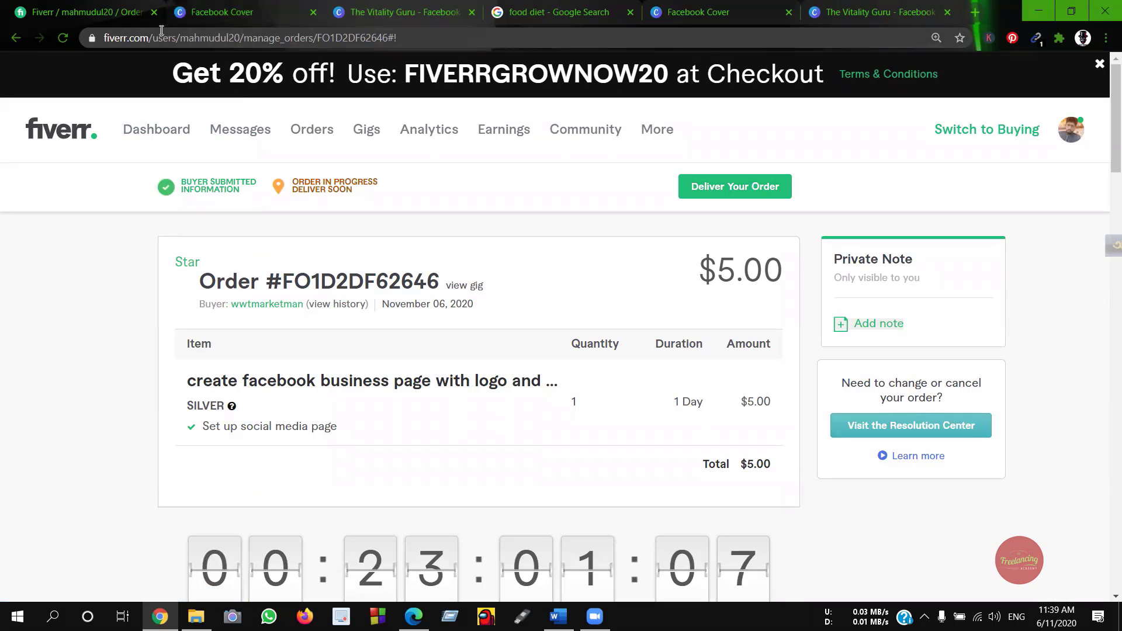
right_click(231, 126)
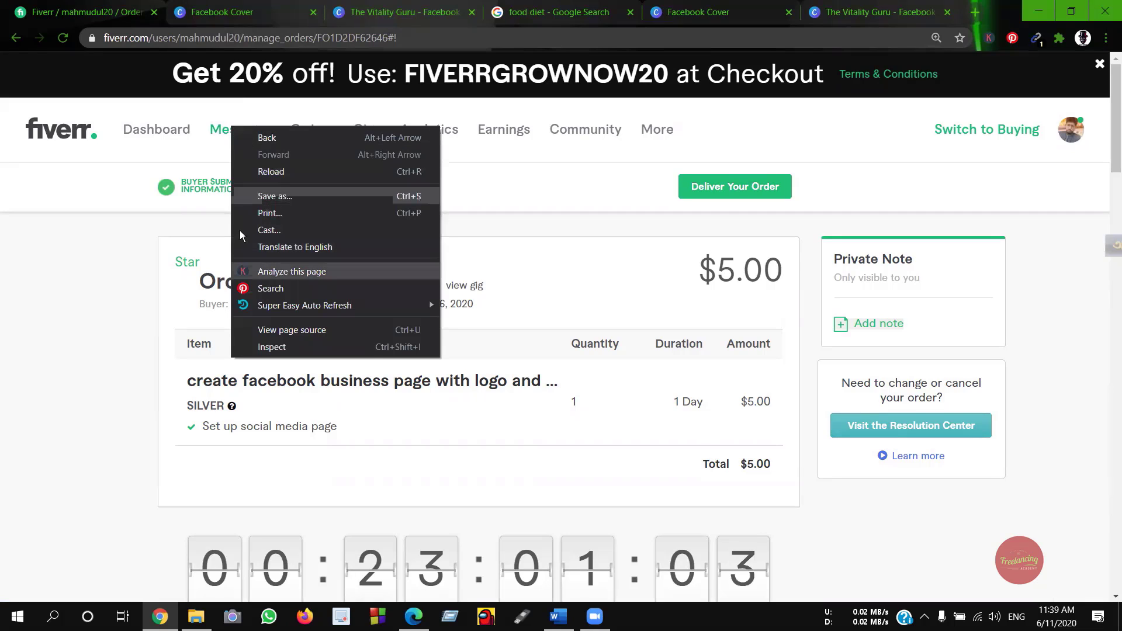
left_click(184, 165)
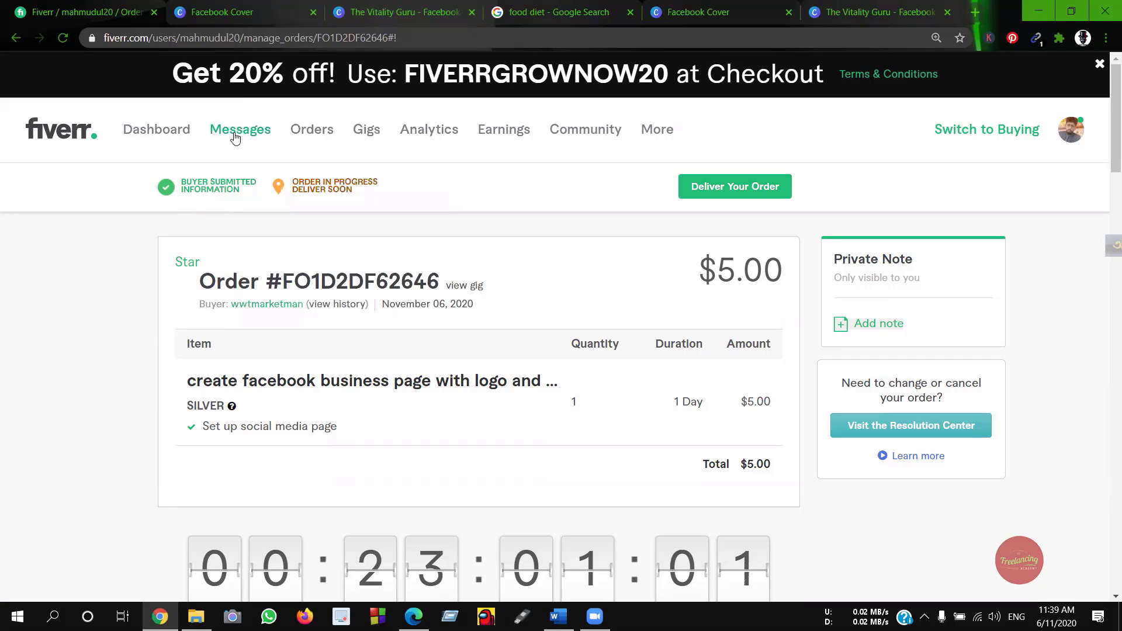
middle_click(233, 132)
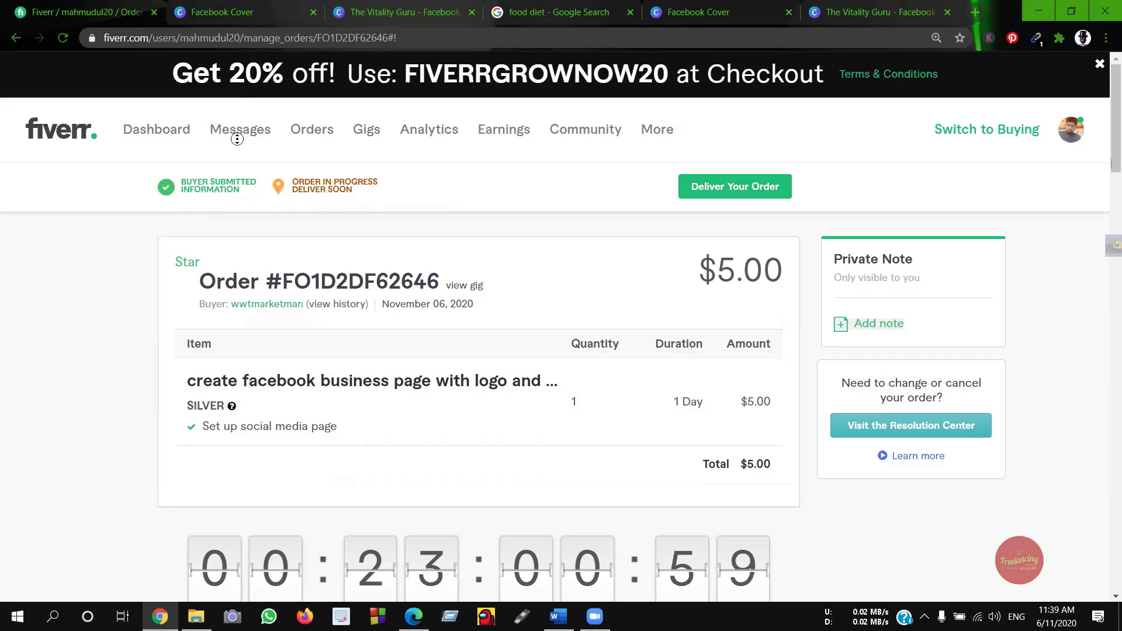
left_click(236, 136)
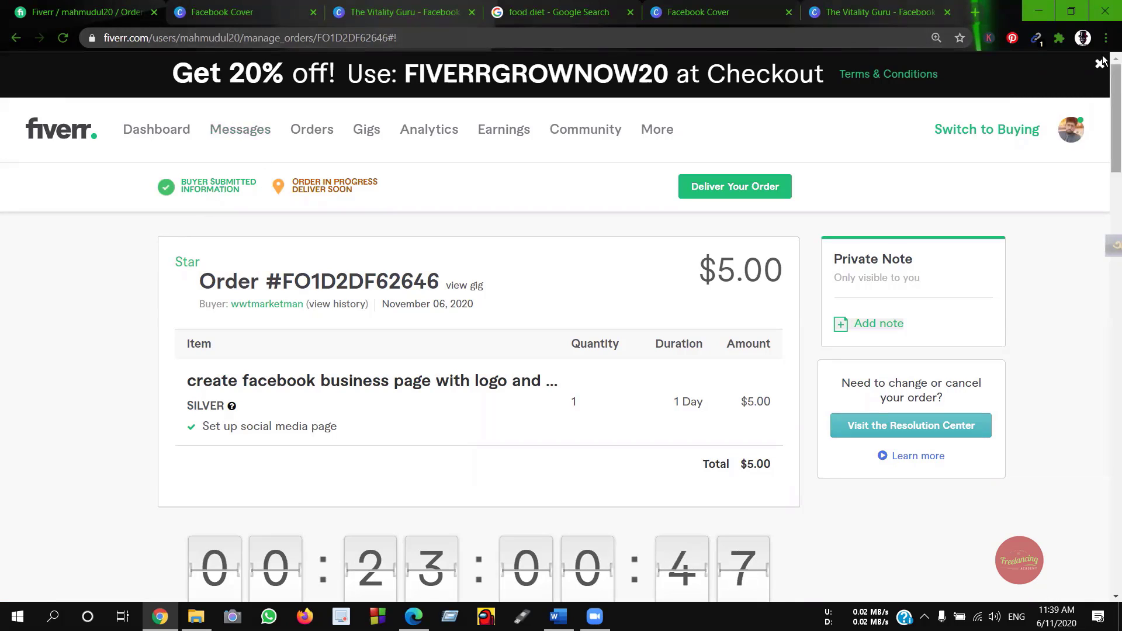
Open the Fiverr seller profile in a new browser tab from the Freelancing Site bookmarks.
left_click(977, 12)
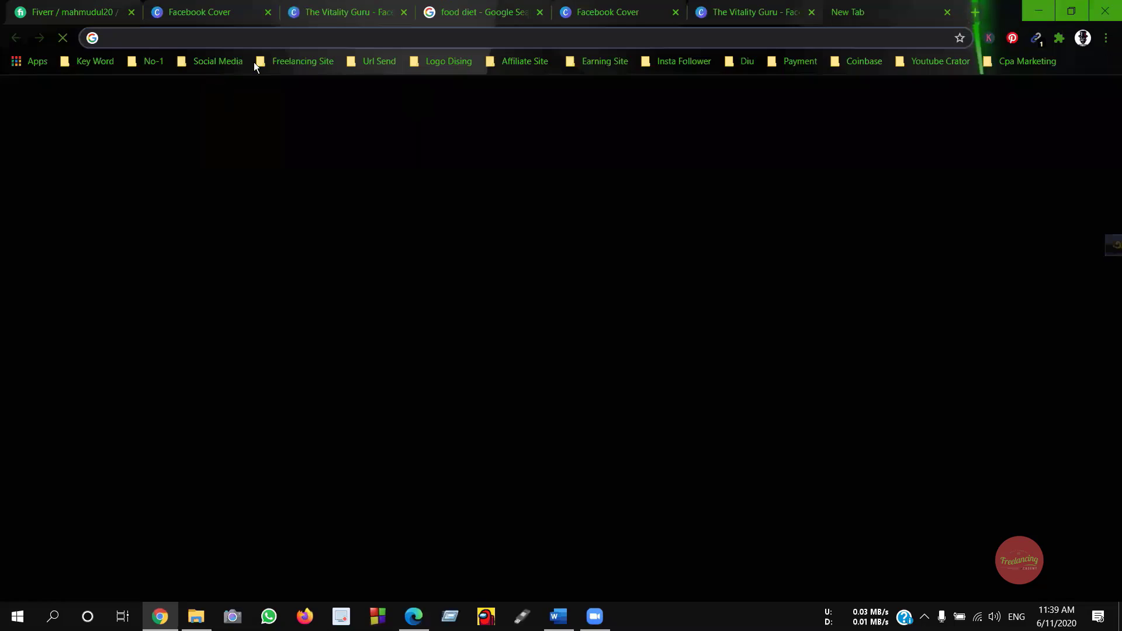
left_click(292, 61)
left_click(290, 101)
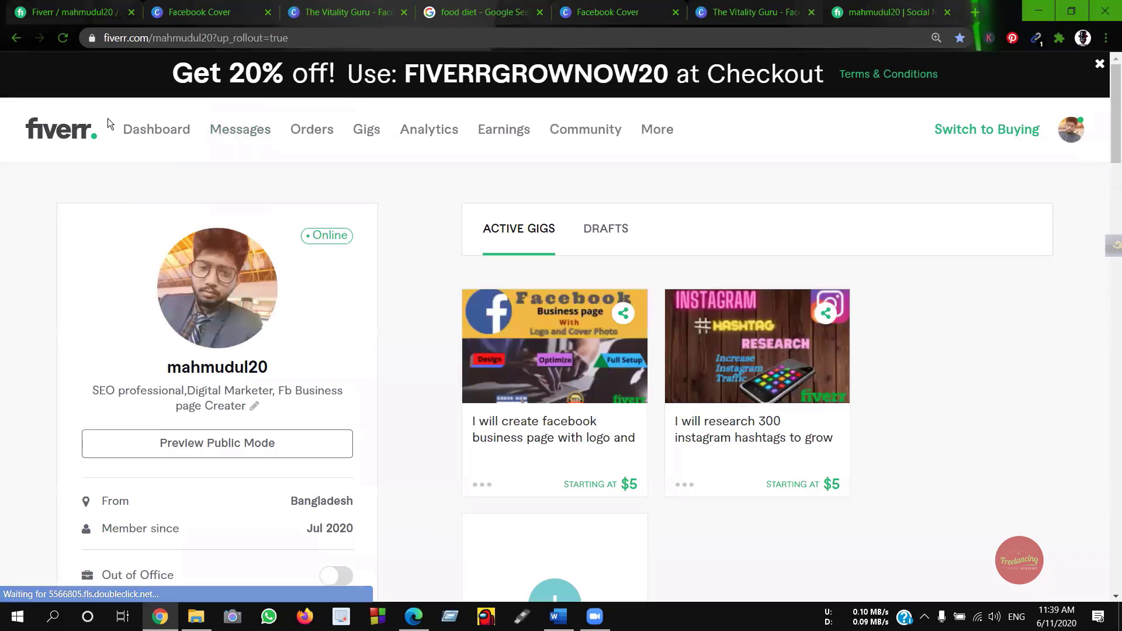
Check the Fiverr inbox and notifications, and open the order from the buyer's message notification.
mouse_move(250, 134)
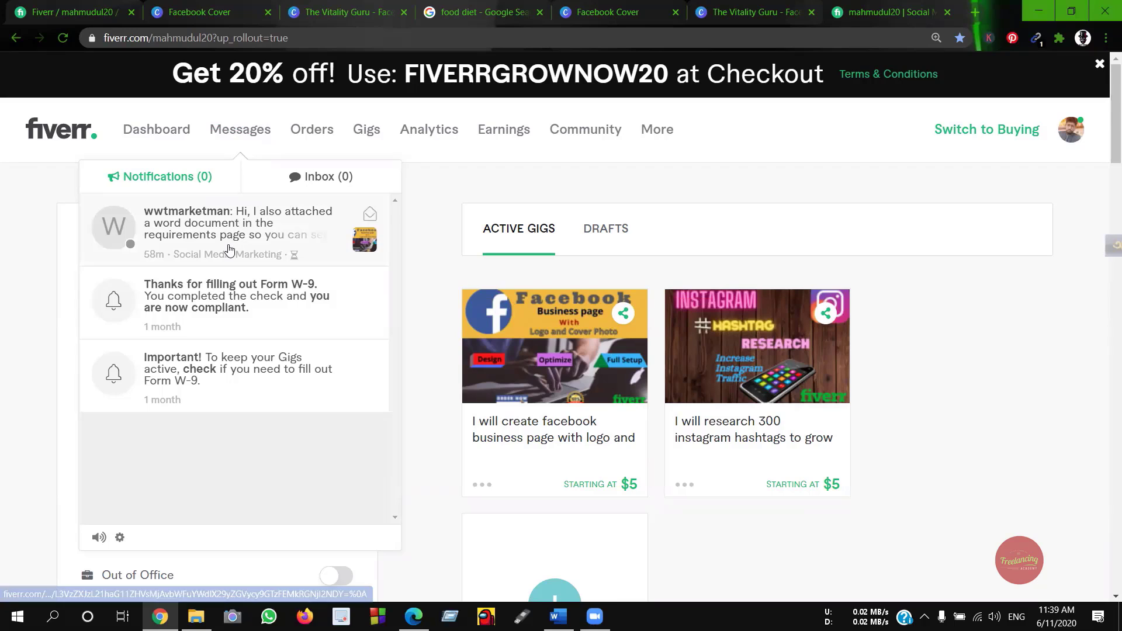
left_click(289, 183)
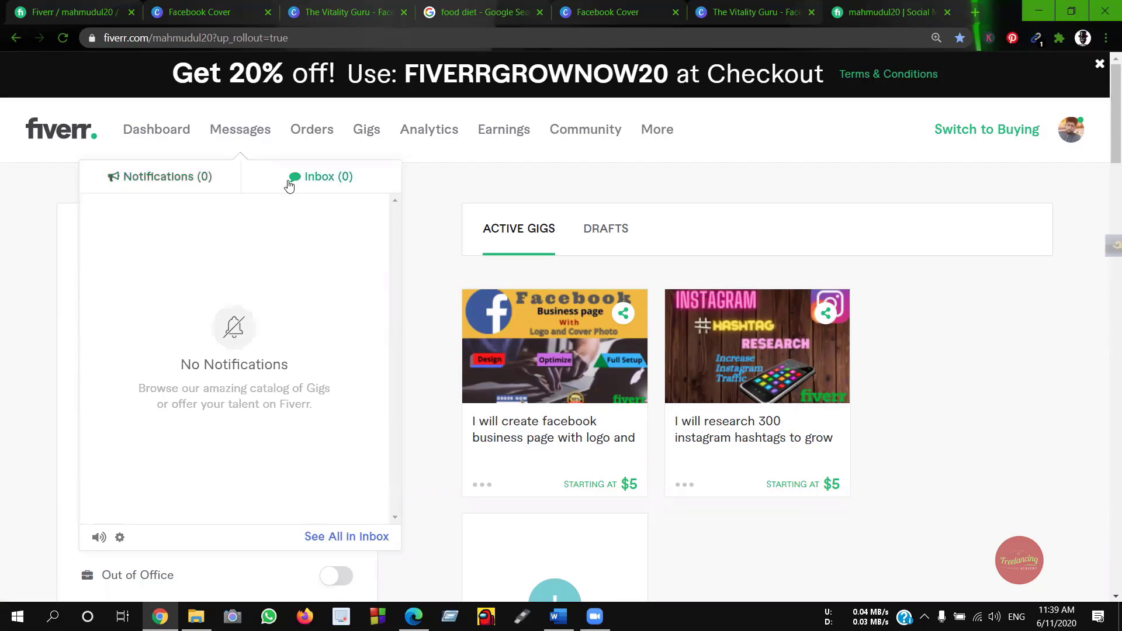
left_click(184, 176)
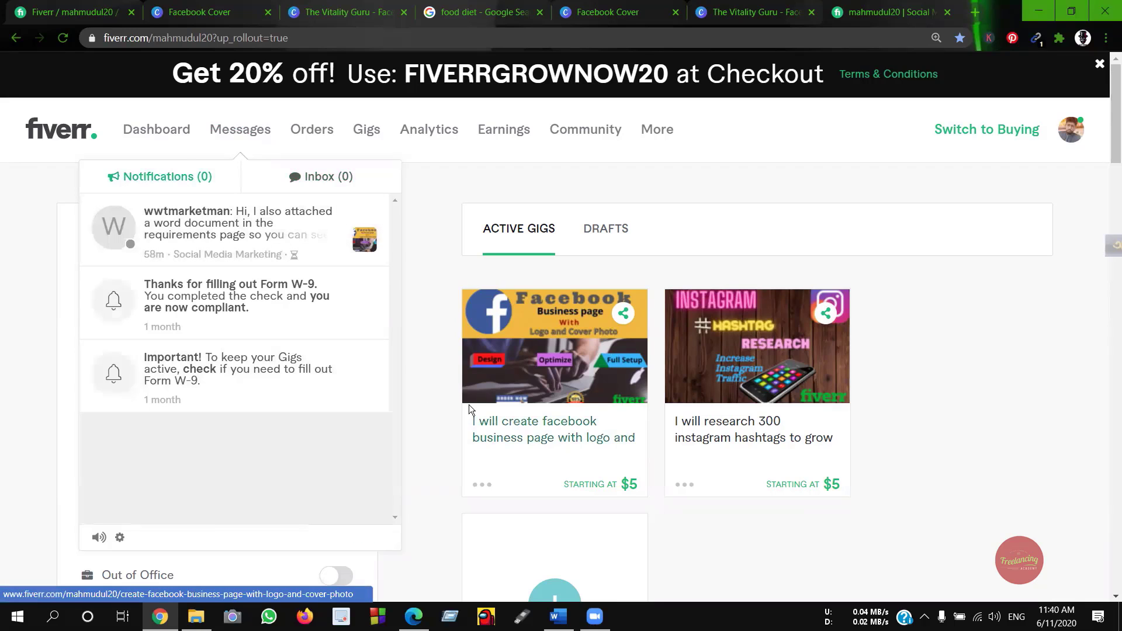
left_click(480, 421)
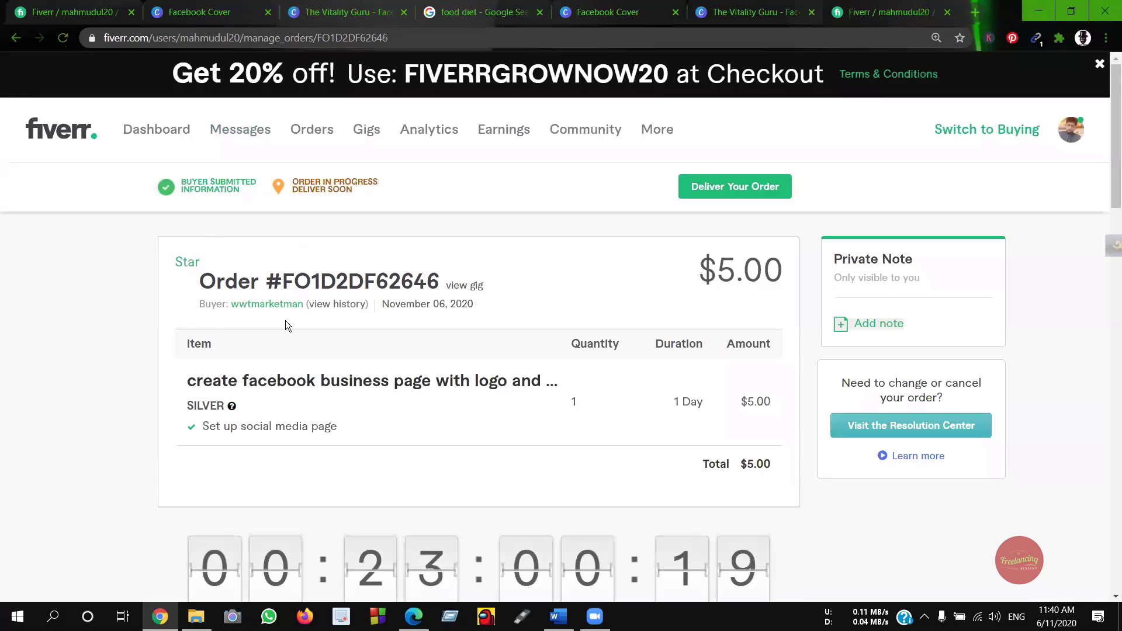
Examine the order page from its summary down to the buyer's messages, the sent reply and the delivery option.
scroll(285, 320, "down", 1)
scroll(286, 324, "up", 1)
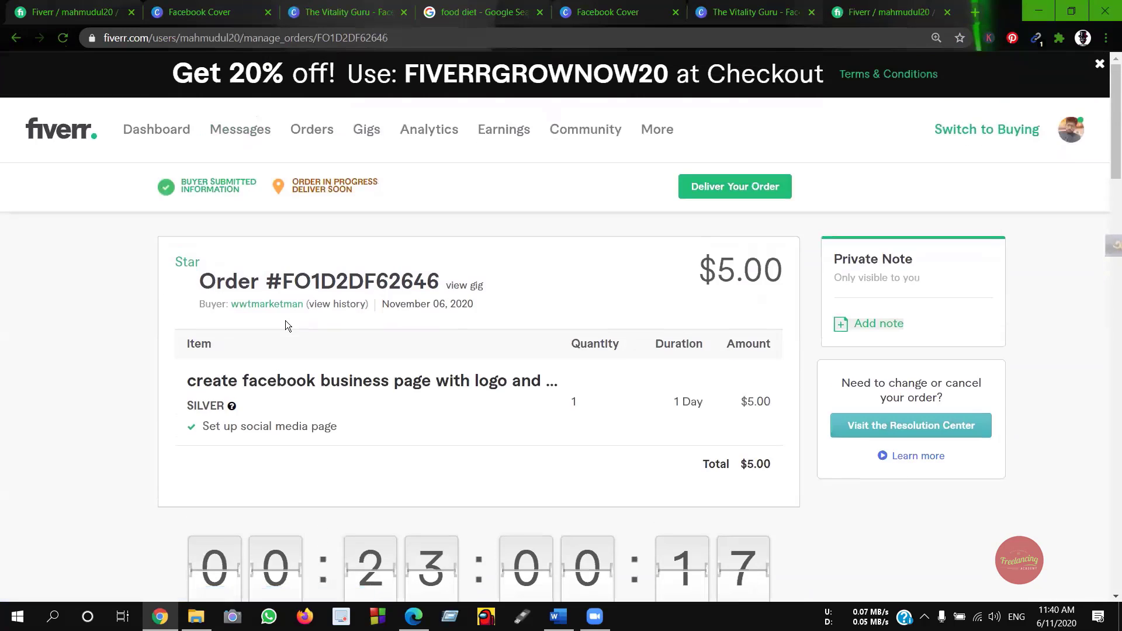
scroll(287, 324, "down", 7)
scroll(286, 326, "down", 10)
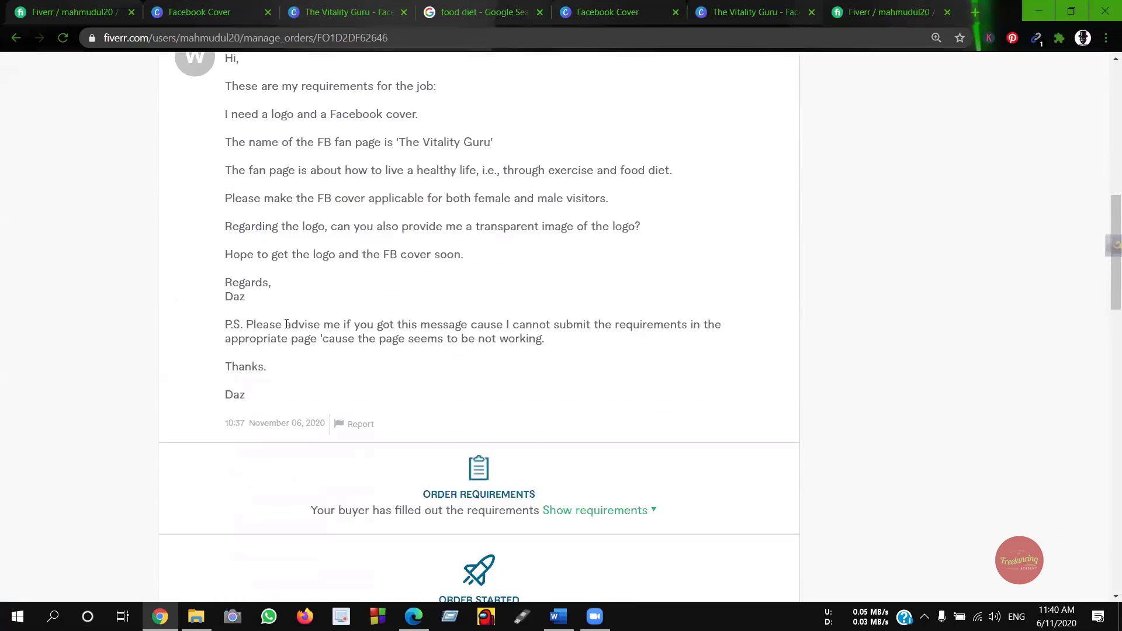
scroll(277, 354, "down", 4)
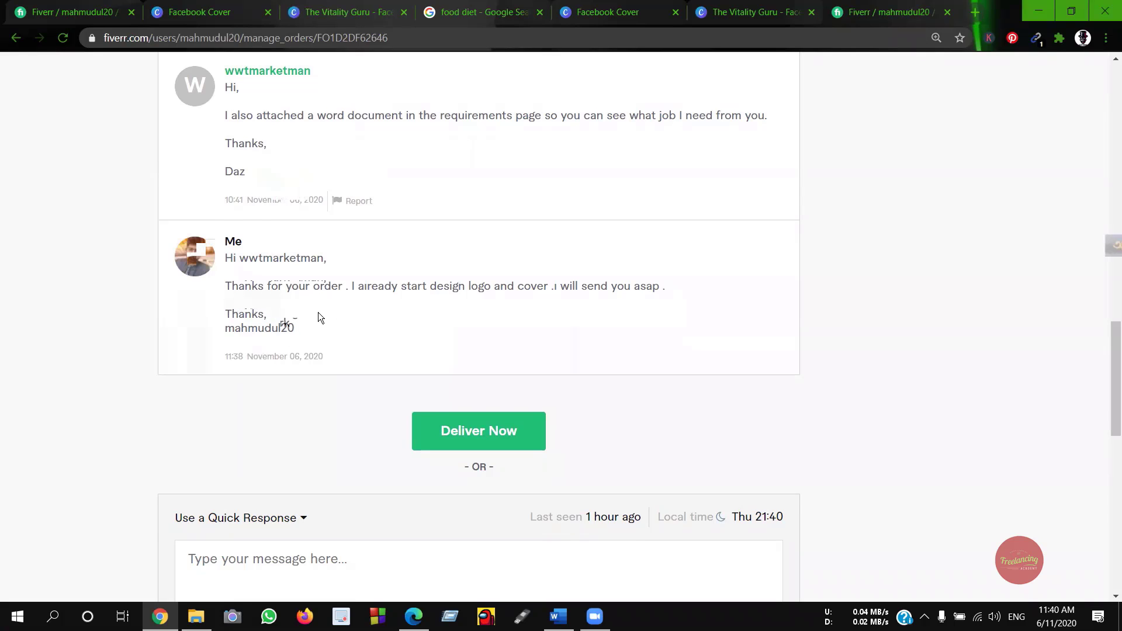
scroll(304, 313, "up", 1)
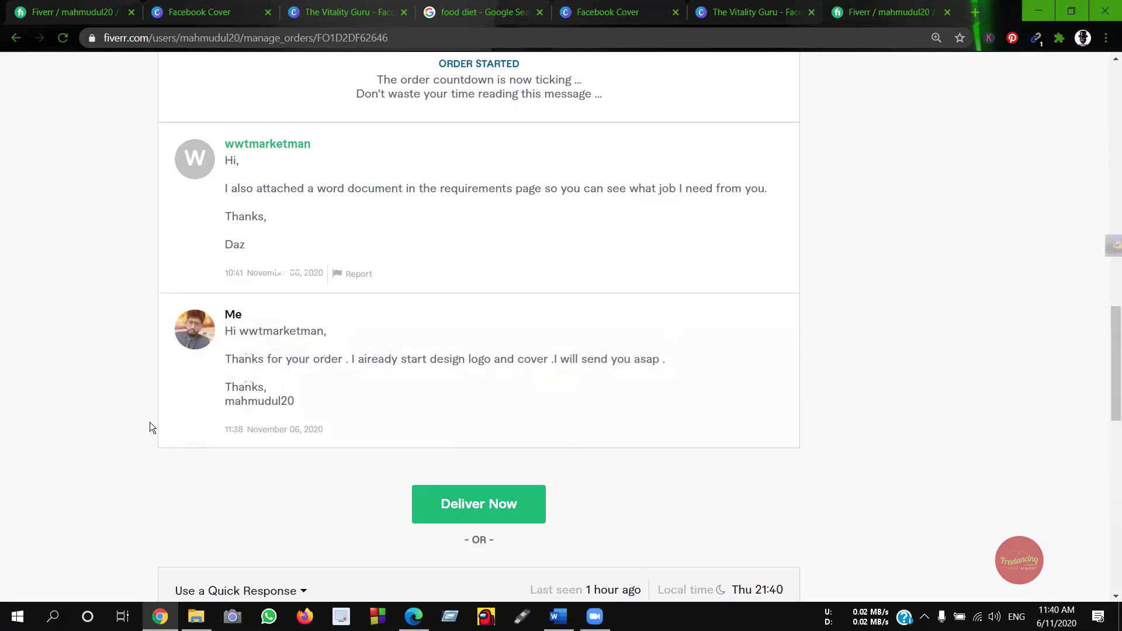
scroll(194, 389, "down", 1)
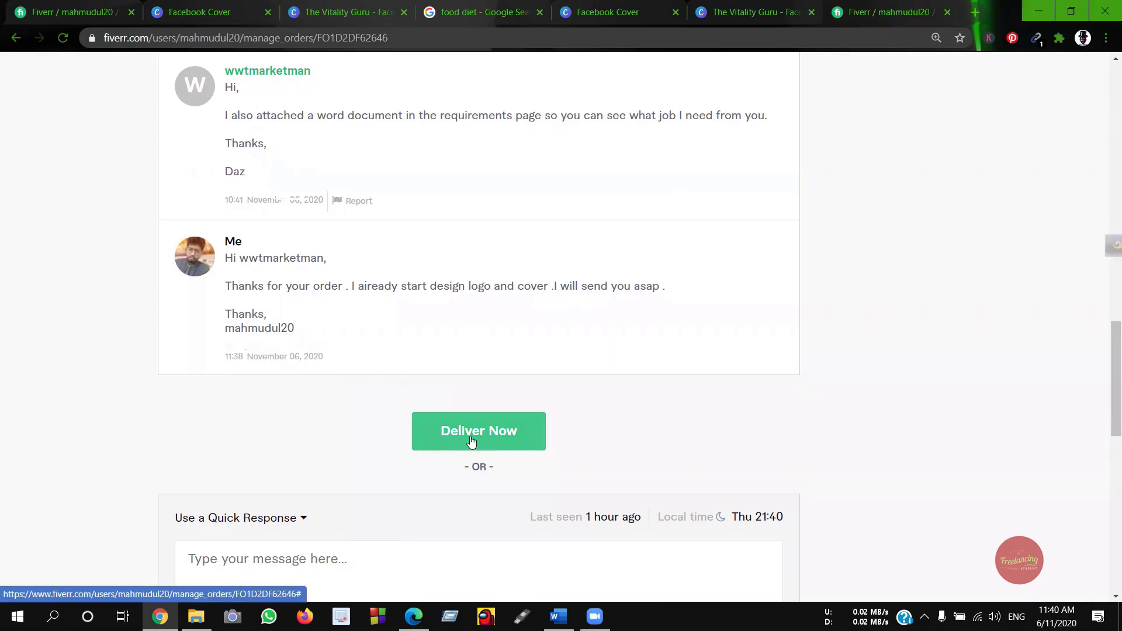
scroll(416, 382, "up", 4)
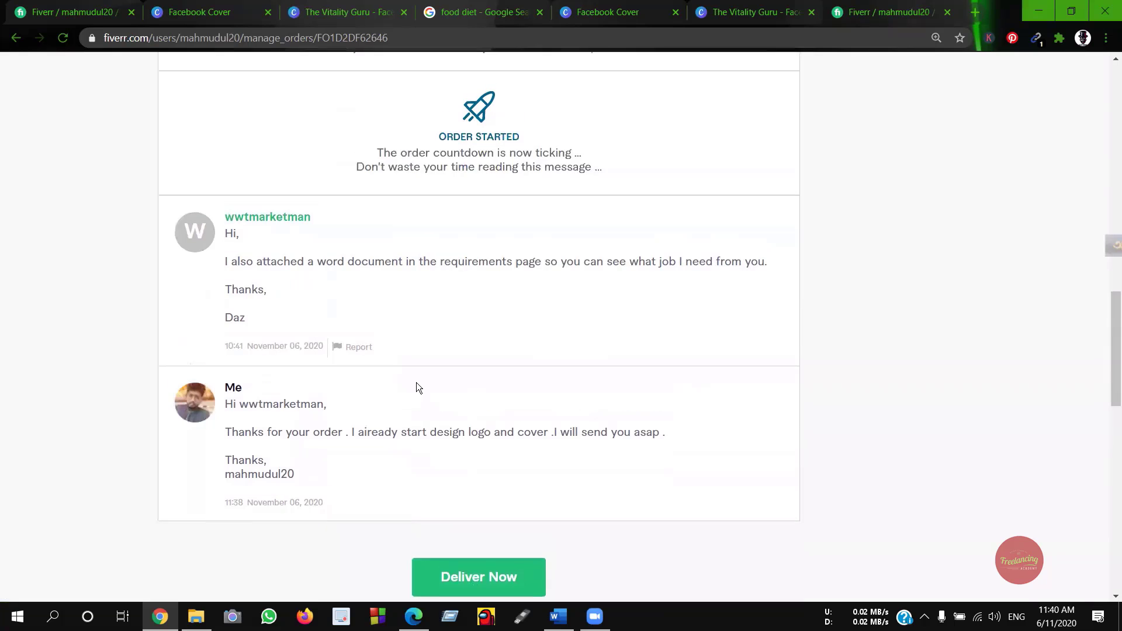
scroll(417, 383, "up", 2)
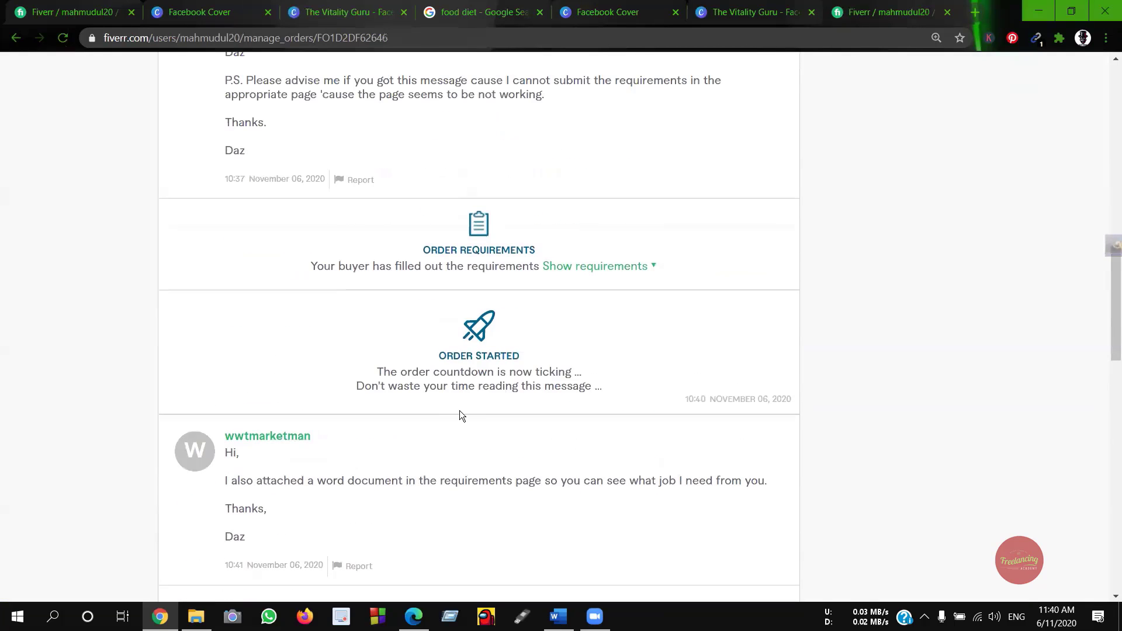
Expand the order requirements, check the attached Job Requirement.docx in the file viewer, and switch to the document in Word.
left_click(581, 270)
scroll(274, 458, "down", 1)
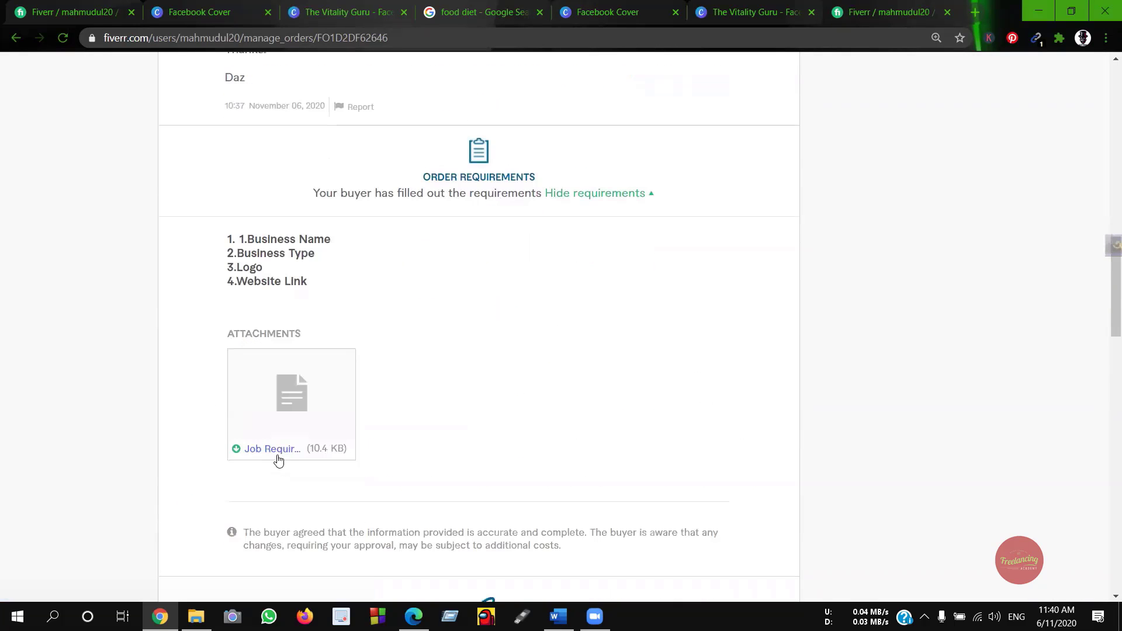
left_click(277, 396)
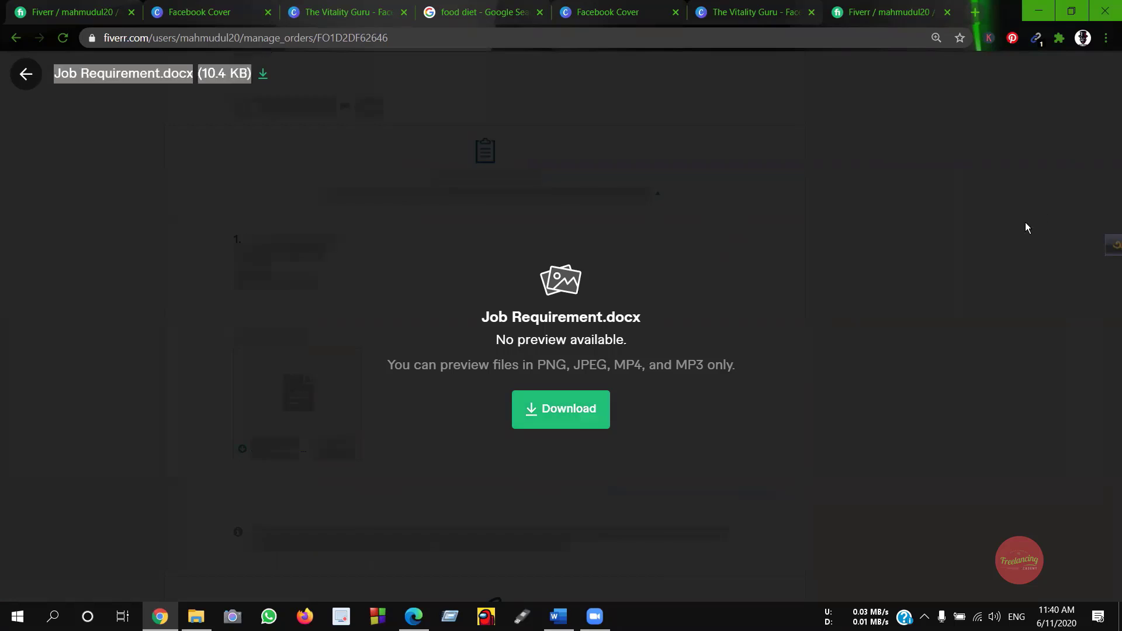
left_click(28, 83)
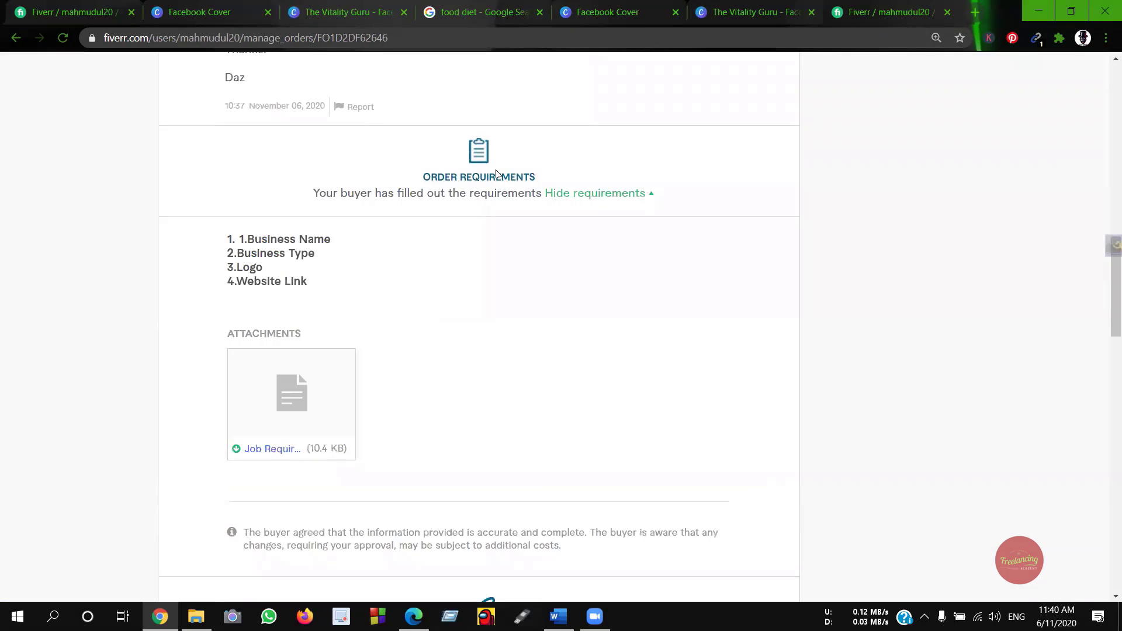
left_click(558, 617)
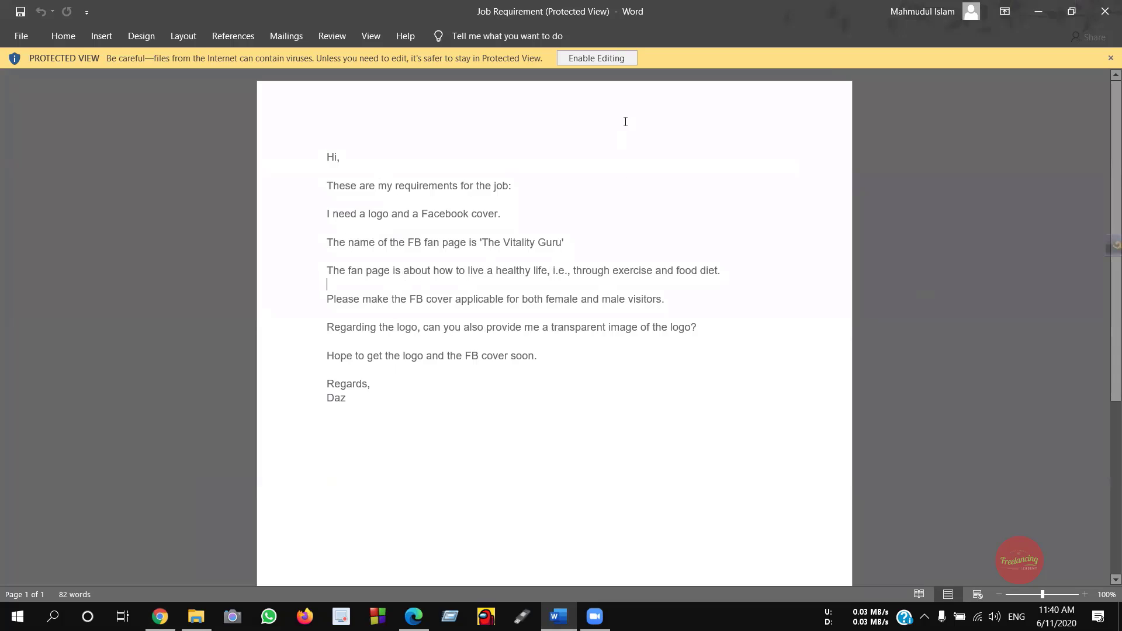
Read the job requirements in the Word document, highlighting the logo and cover request and the page topic, and return to the Fiverr order.
left_click(1111, 58)
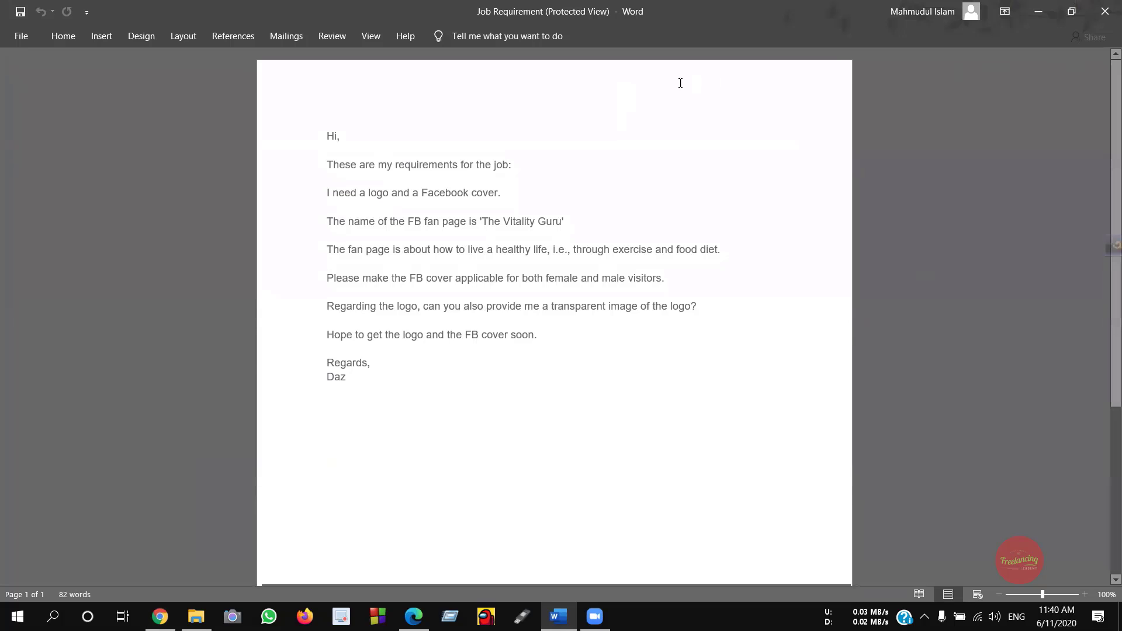
left_click(239, 194)
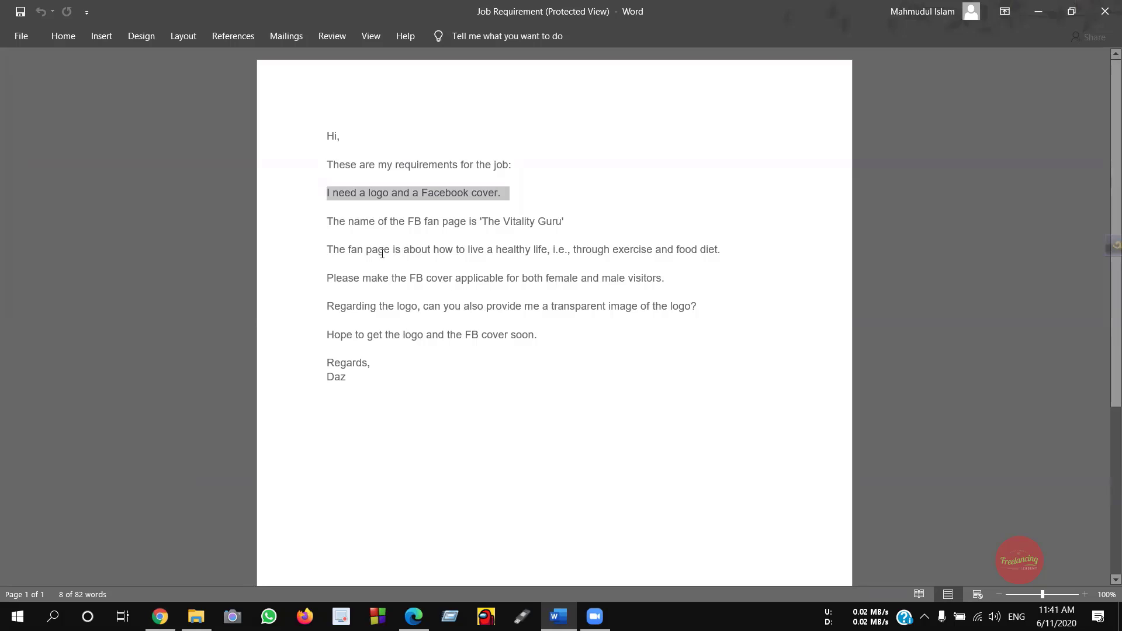
mouse_move(432, 250)
left_mouse_down()
mouse_move(510, 247)
mouse_move(331, 263)
mouse_move(729, 257)
left_mouse_up()
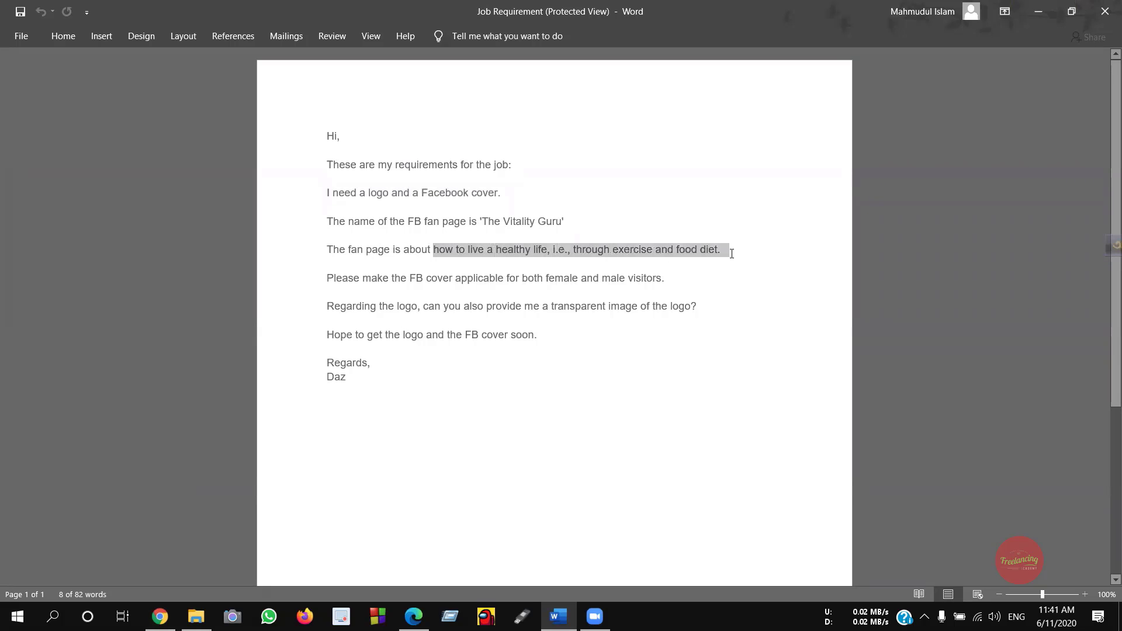
left_click(921, 163)
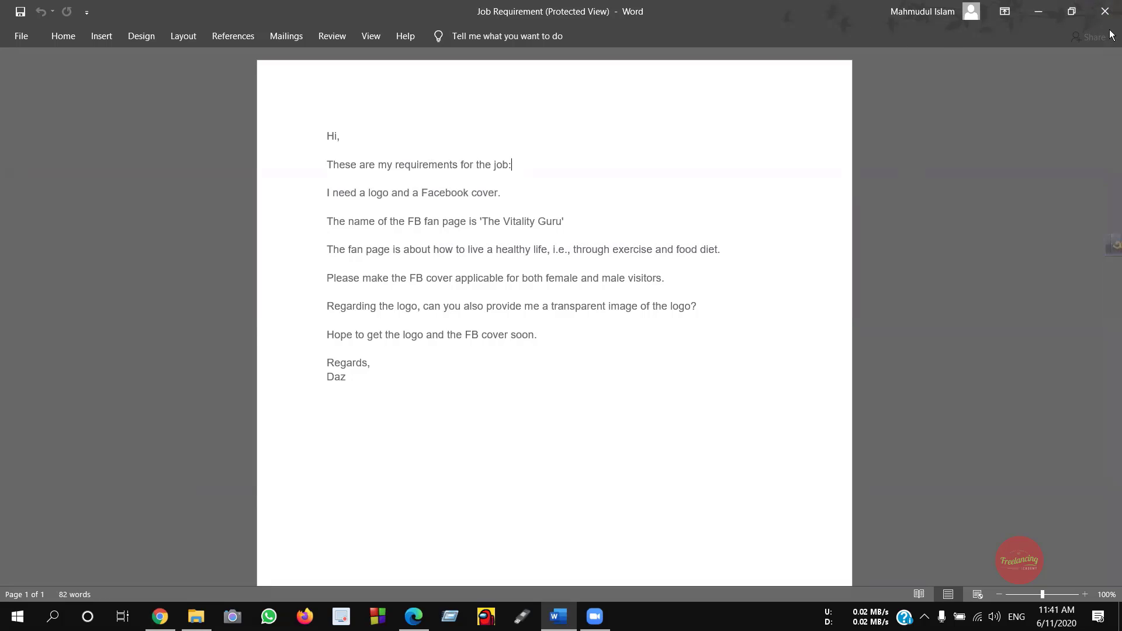
left_click(1037, 11)
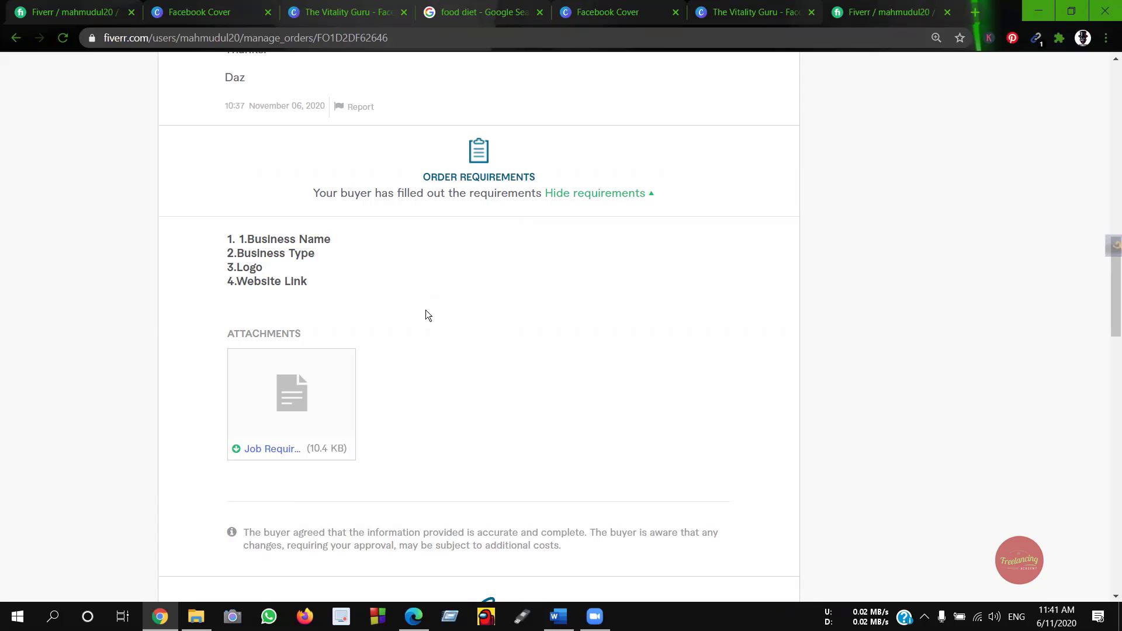
Review the buyer's first message on the order page, highlighting the fan page name 'The Vitality Guru' and the healthy-life topic.
scroll(374, 292, "up", 4)
scroll(417, 202, "up", 3)
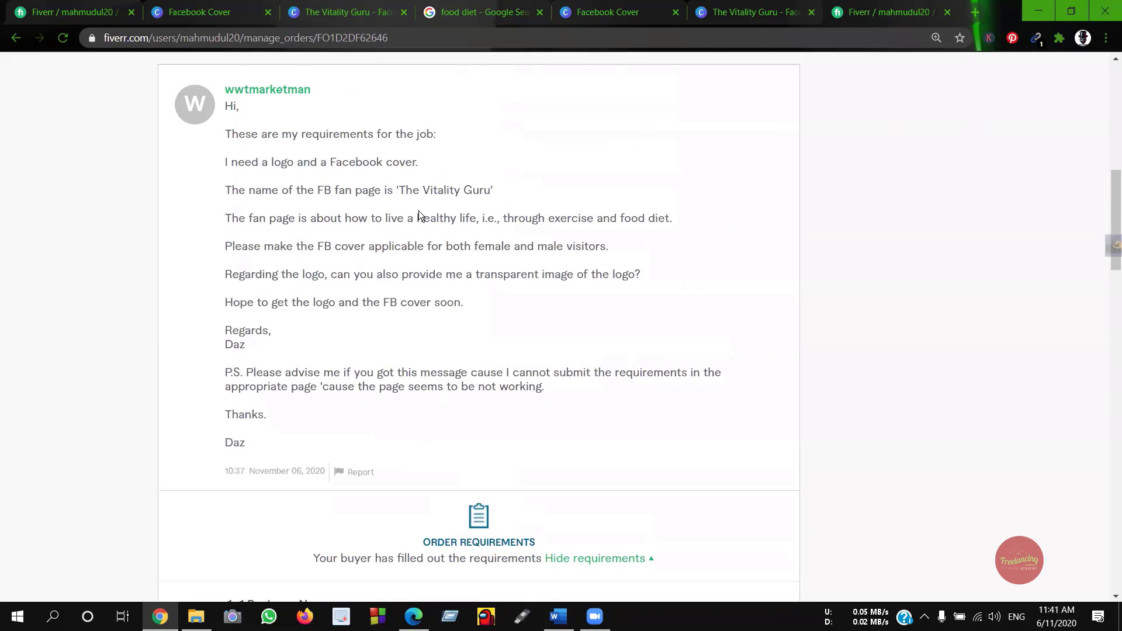
left_click_drag(404, 191, 483, 190)
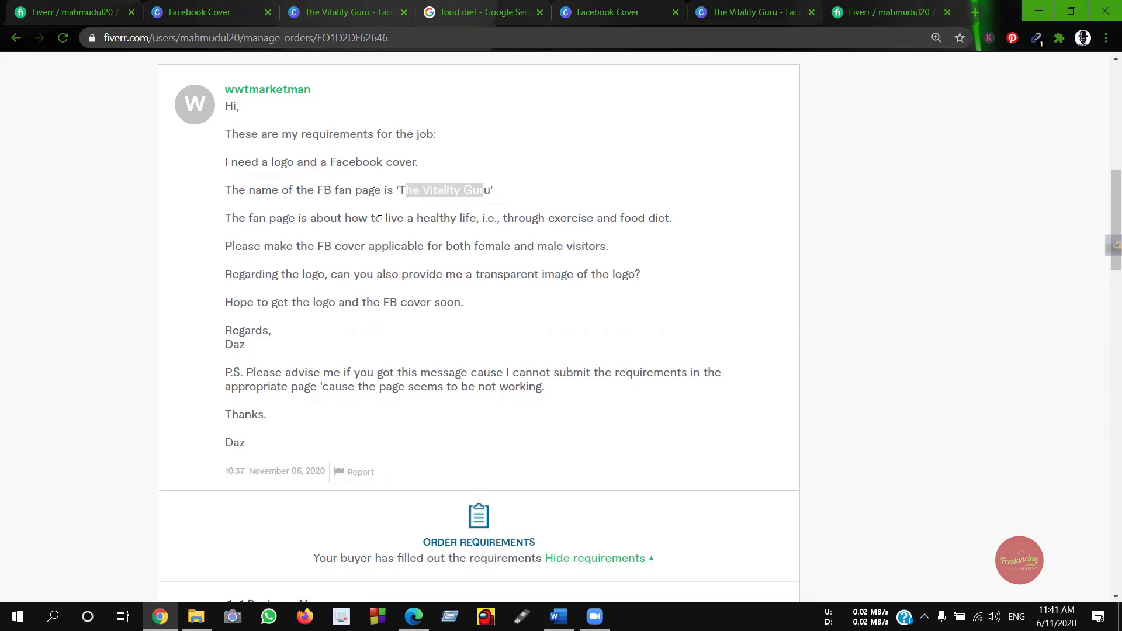
left_click_drag(385, 220, 225, 219)
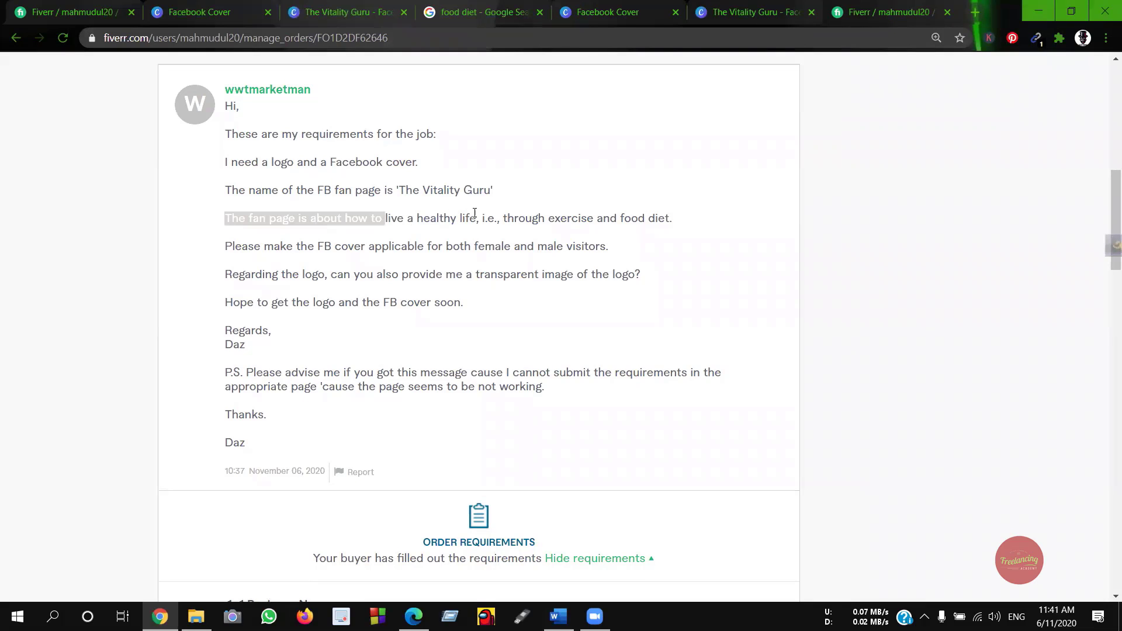
left_click_drag(385, 219, 667, 214)
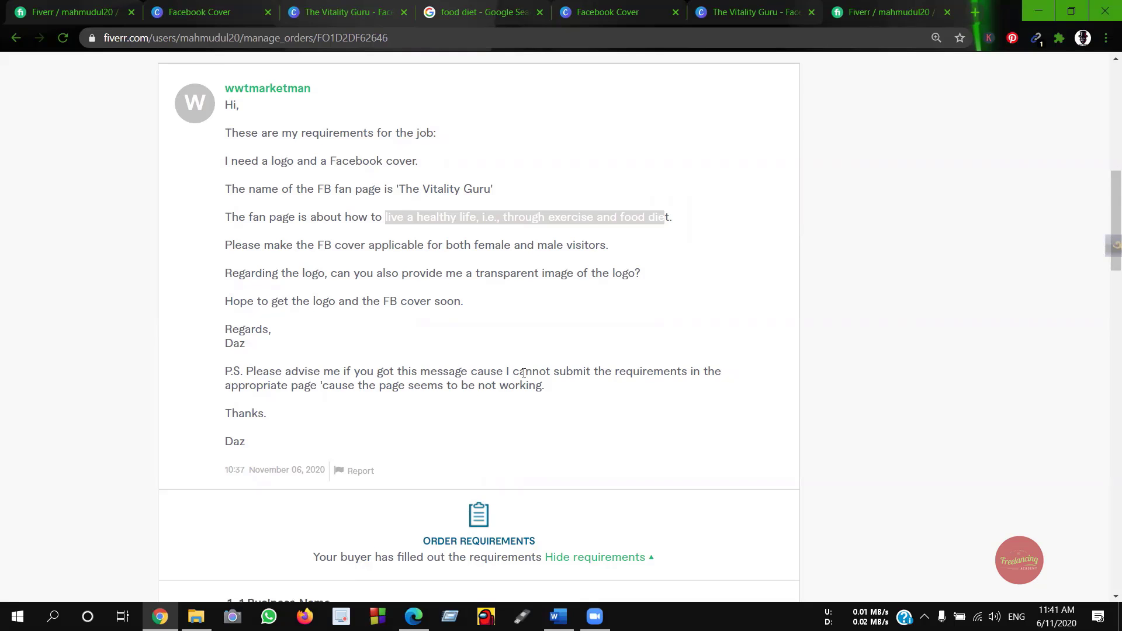
Examine the order page from the order requirements and attachment down to the buyer's follow-up message, the sent reply and the delivery option.
scroll(526, 371, "down", 3)
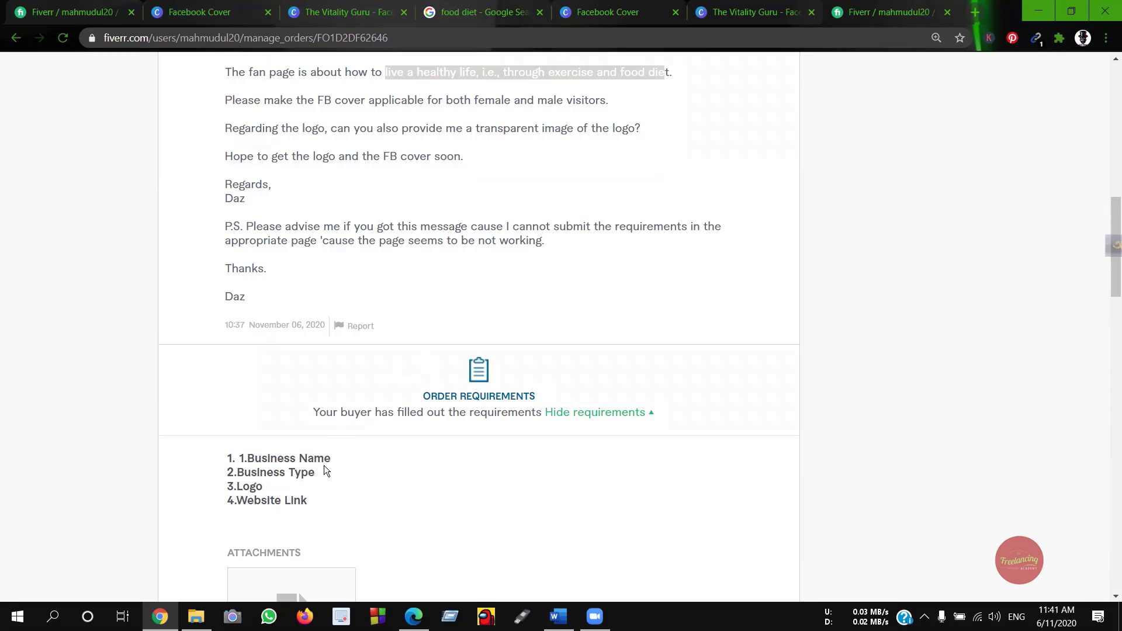
scroll(295, 471, "down", 1)
scroll(345, 538, "down", 10)
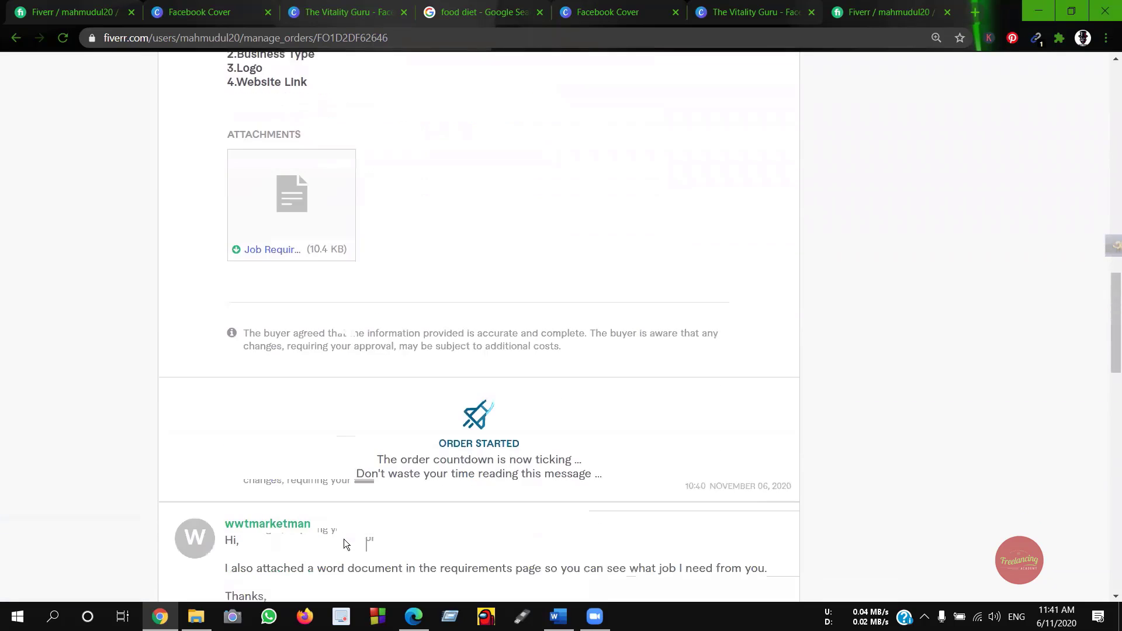
scroll(343, 539, "down", 3)
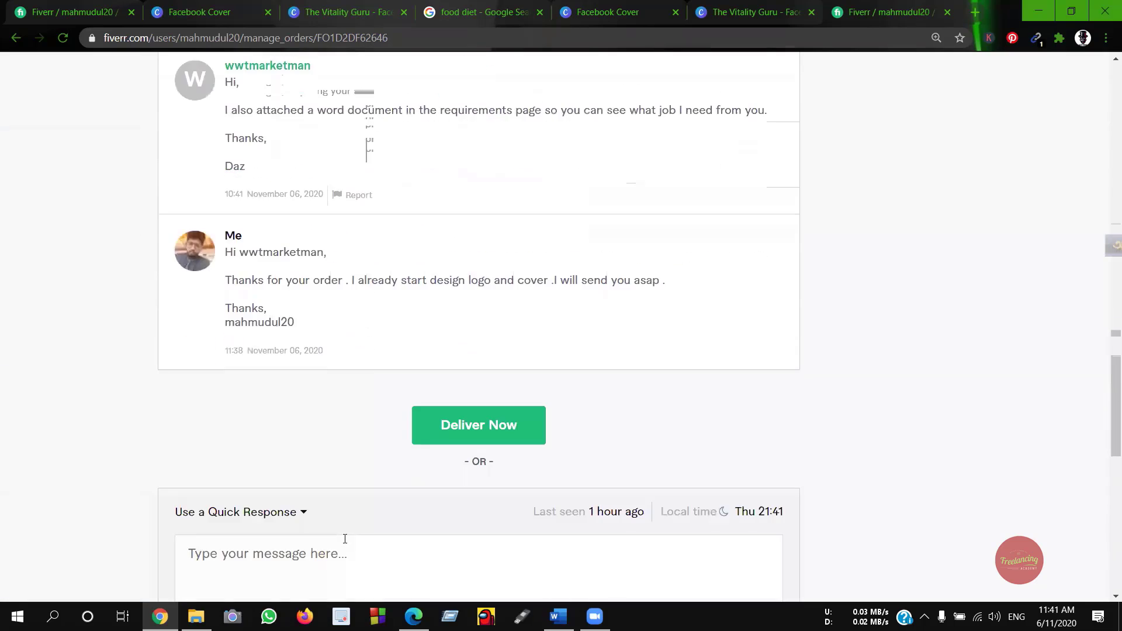
scroll(344, 539, "down", 1)
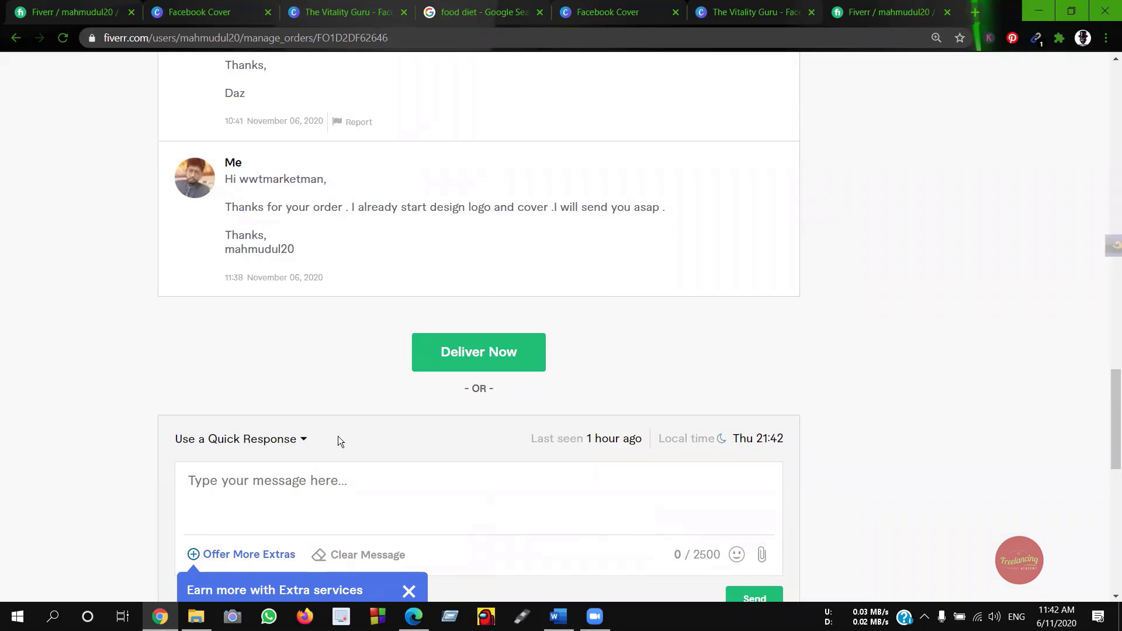
scroll(338, 437, "up", 4)
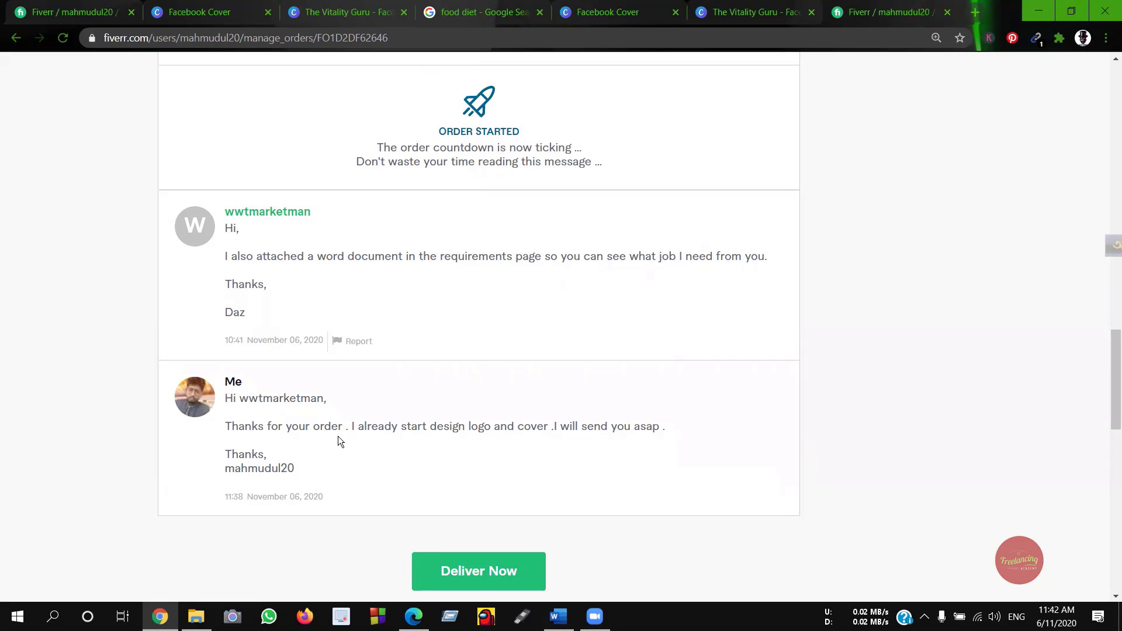
scroll(362, 435, "up", 3)
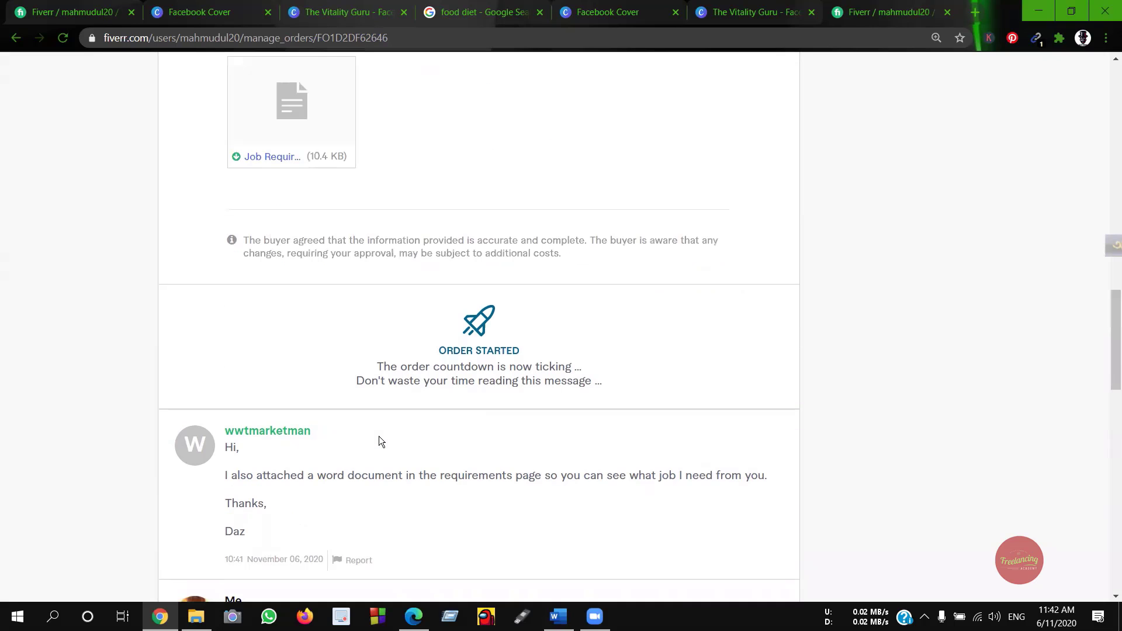
scroll(376, 421, "down", 3)
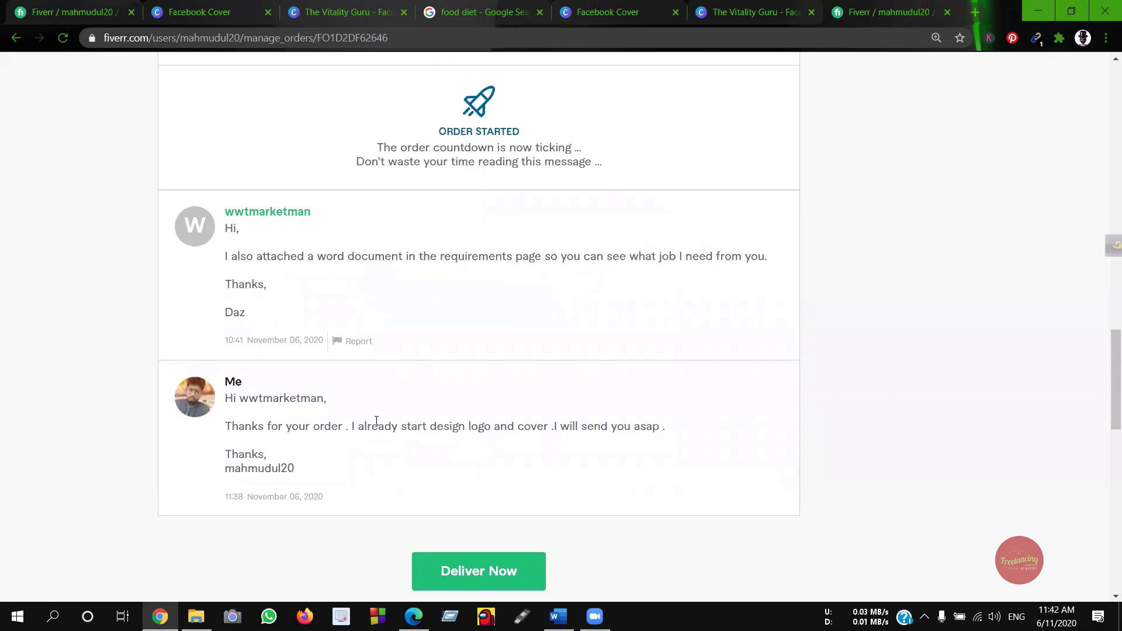
scroll(376, 426, "down", 1)
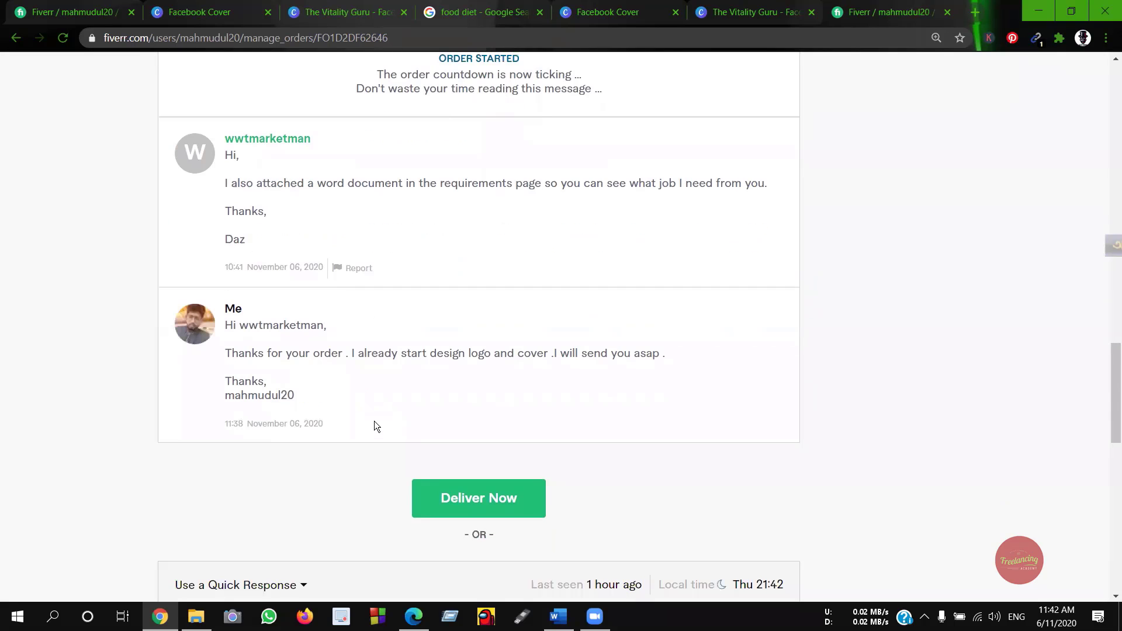
scroll(362, 447, "down", 1)
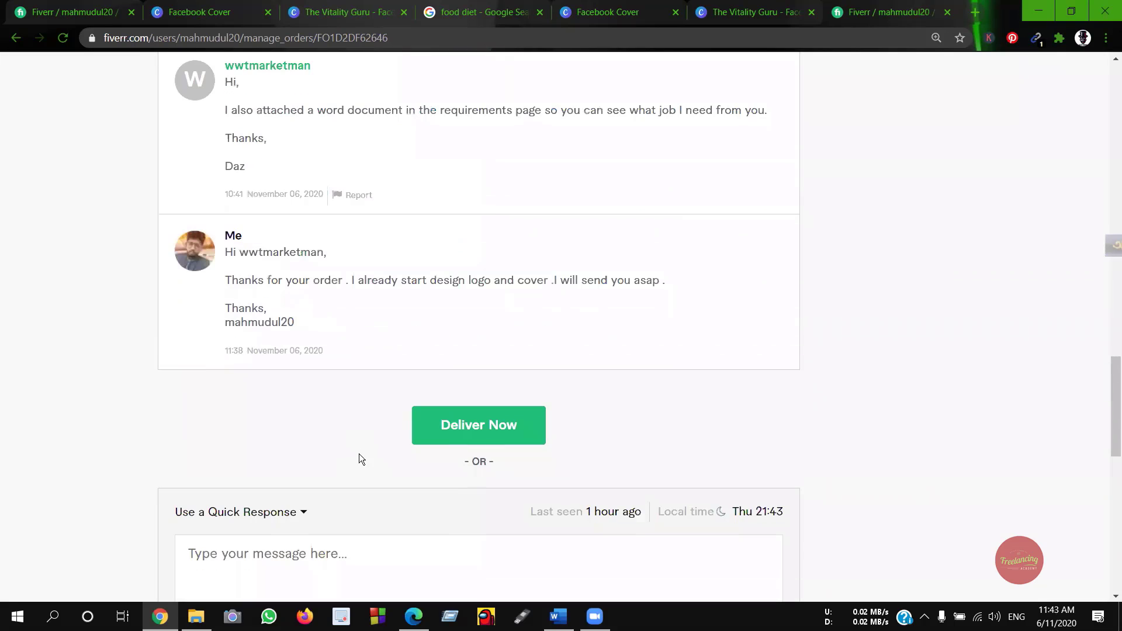
Check the Deliver Completed Work form, close it without delivering, and return to the order summary.
left_click(496, 429)
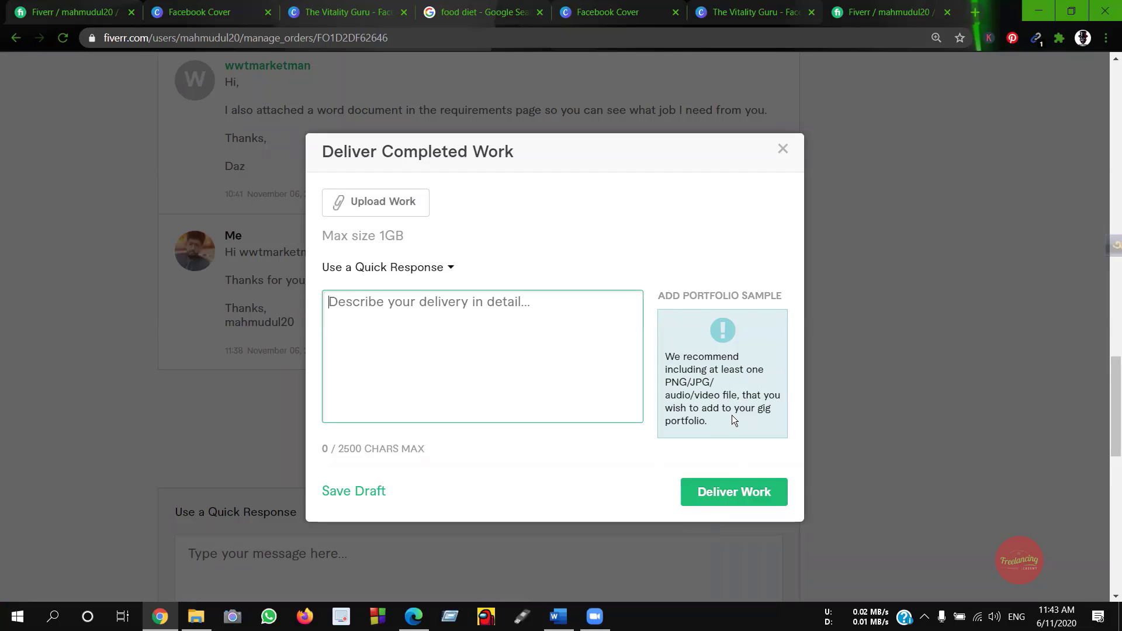
left_click(781, 150)
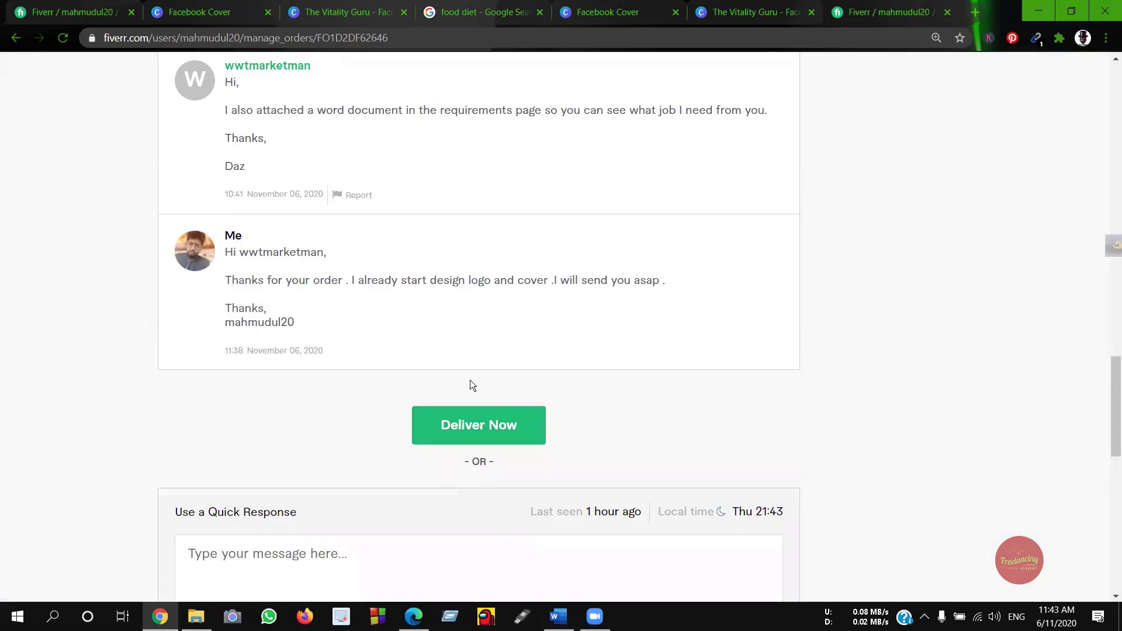
scroll(470, 380, "up", 9)
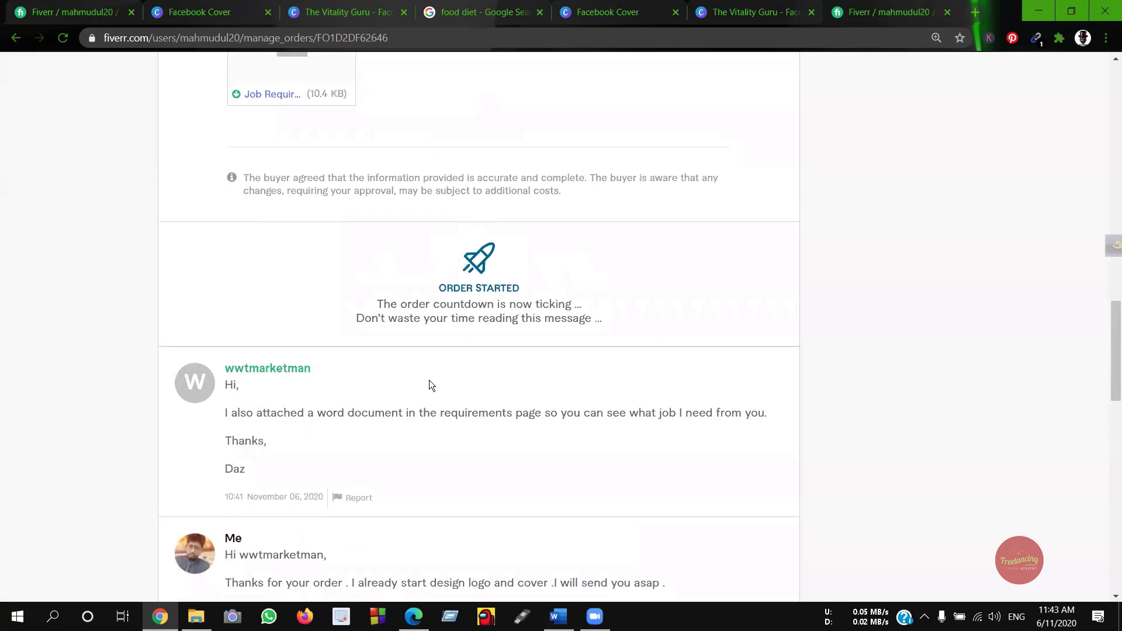
scroll(431, 384, "up", 15)
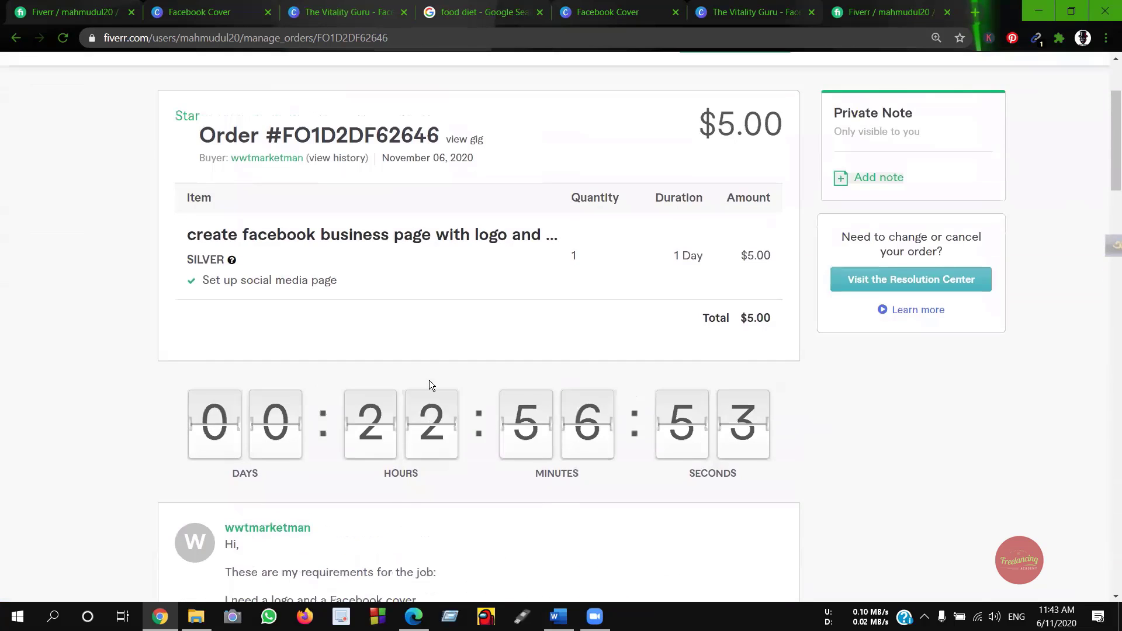
scroll(429, 385, "up", 2)
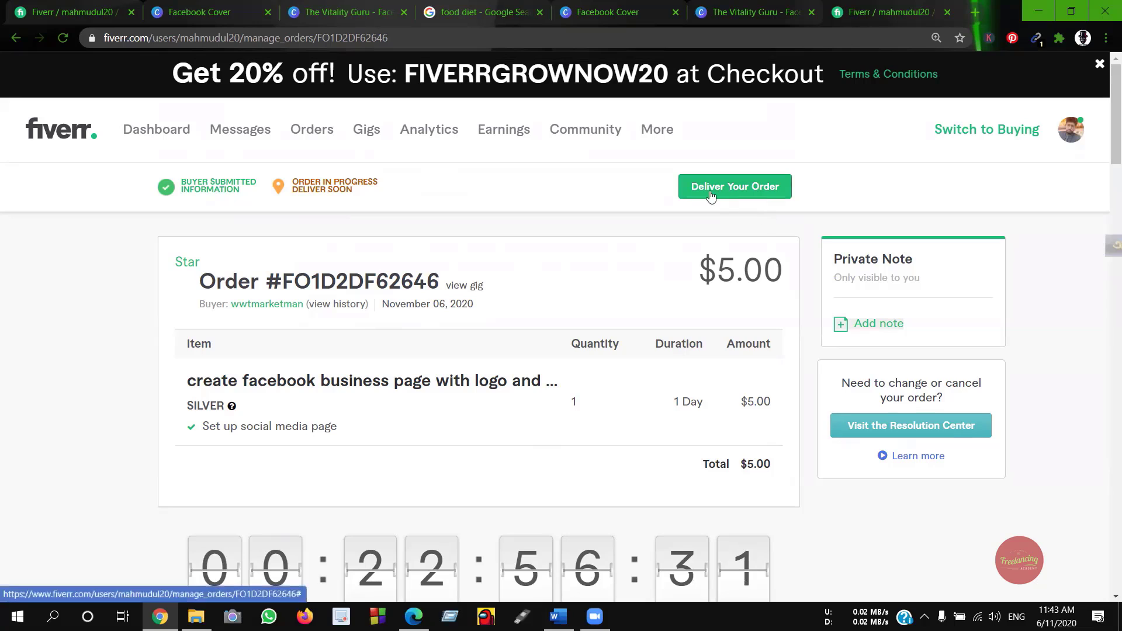
Open Buyer Requests in a new browser tab and look through the sent offers.
mouse_move(643, 134)
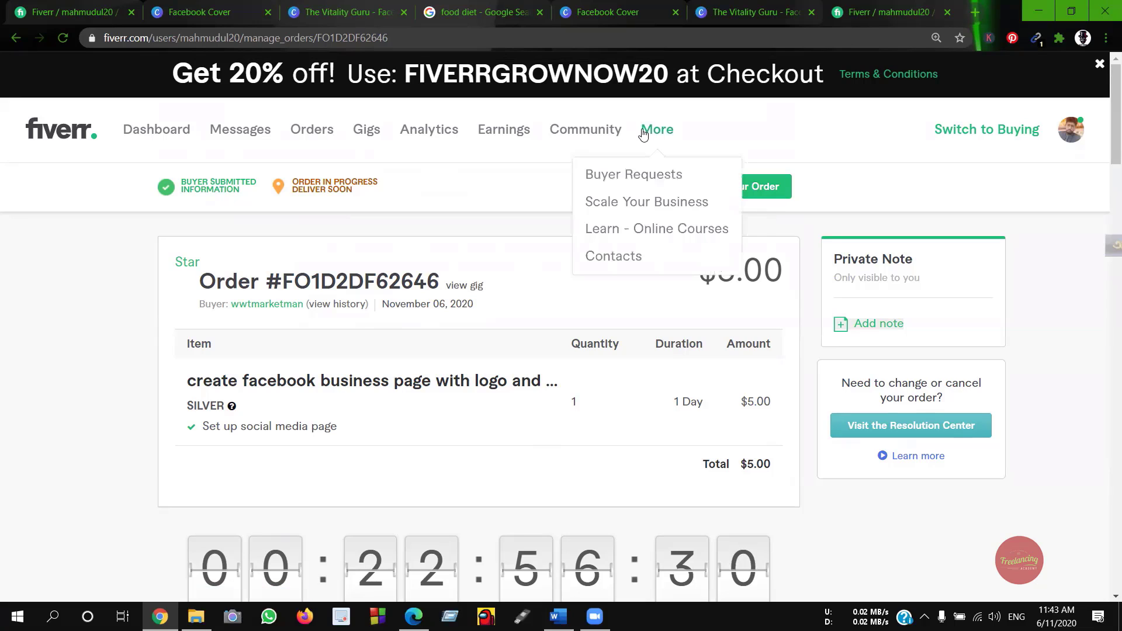
middle_click(608, 178)
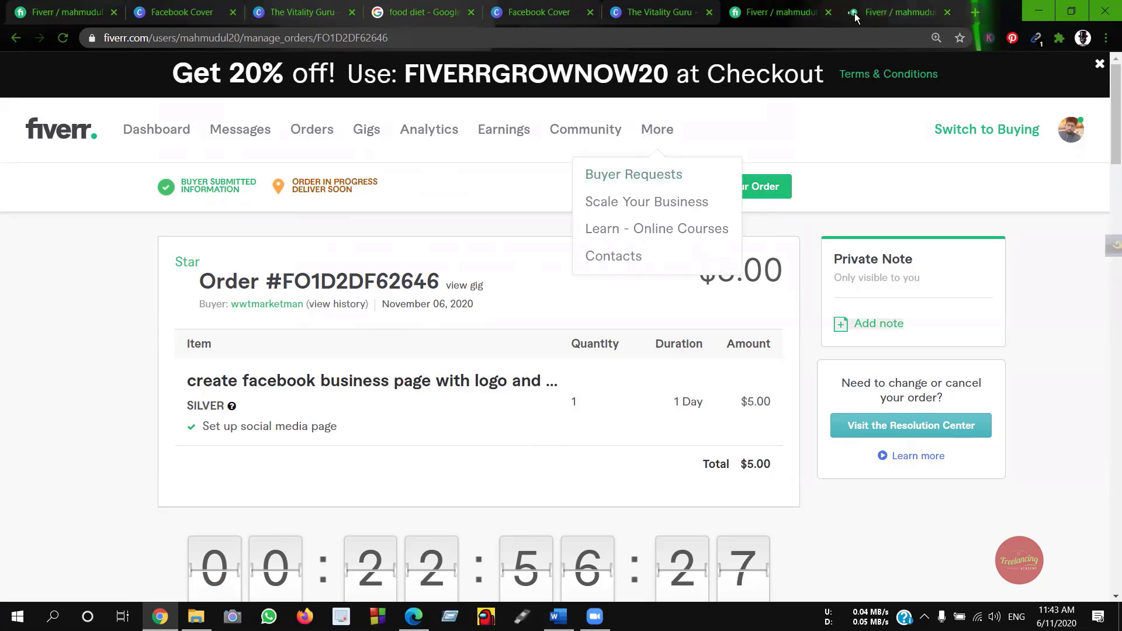
left_click(879, 11)
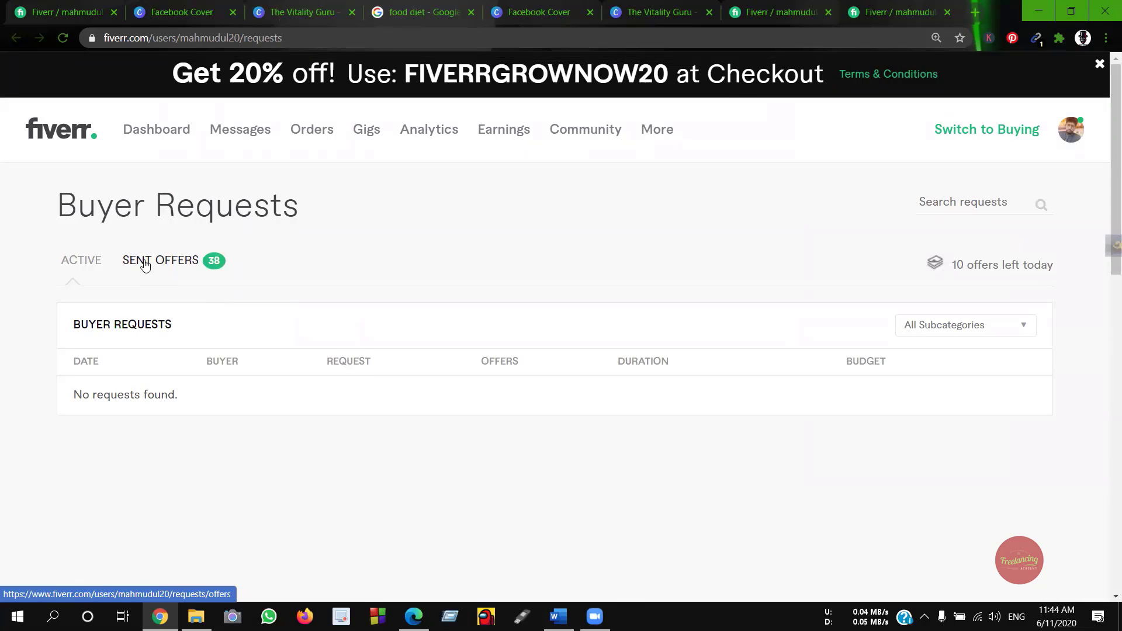
left_click(169, 263)
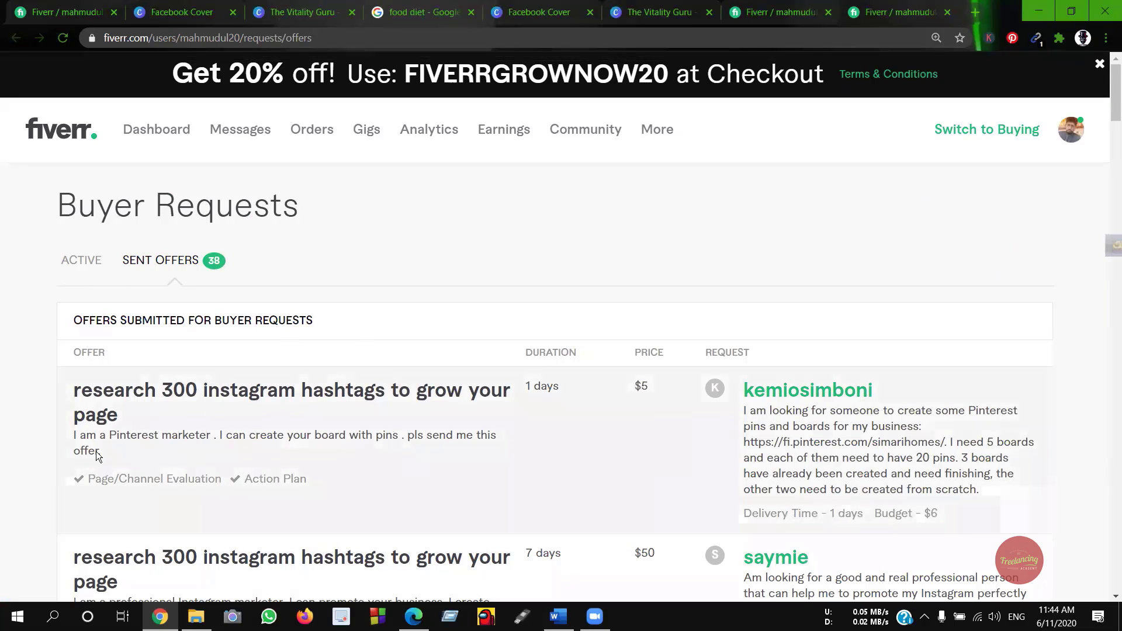
scroll(264, 490, "down", 3)
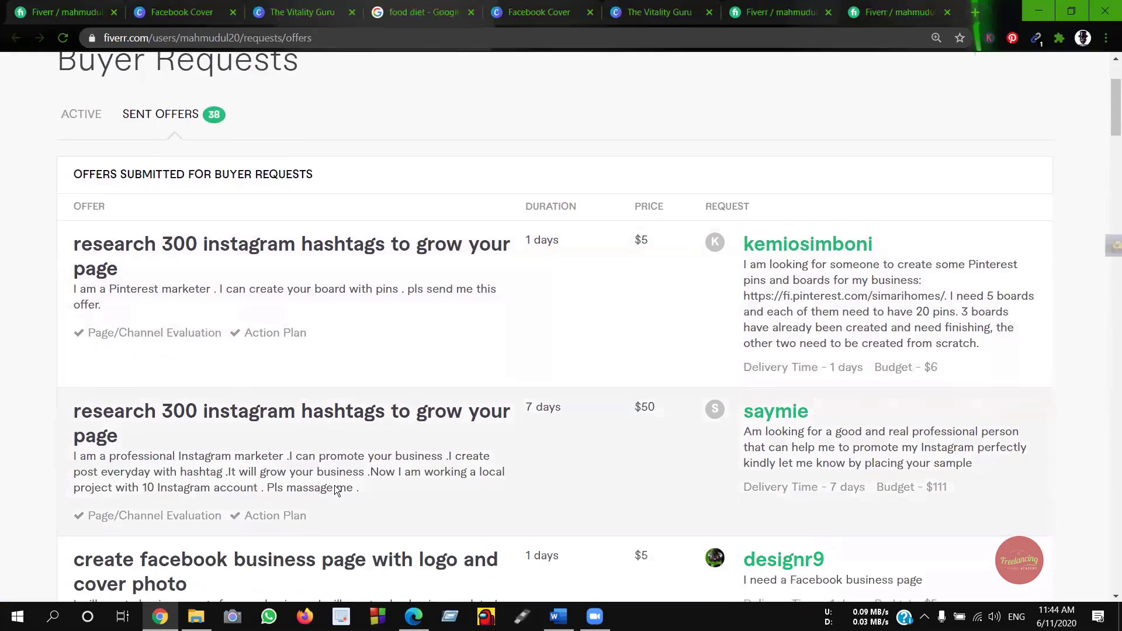
scroll(531, 393, "up", 3)
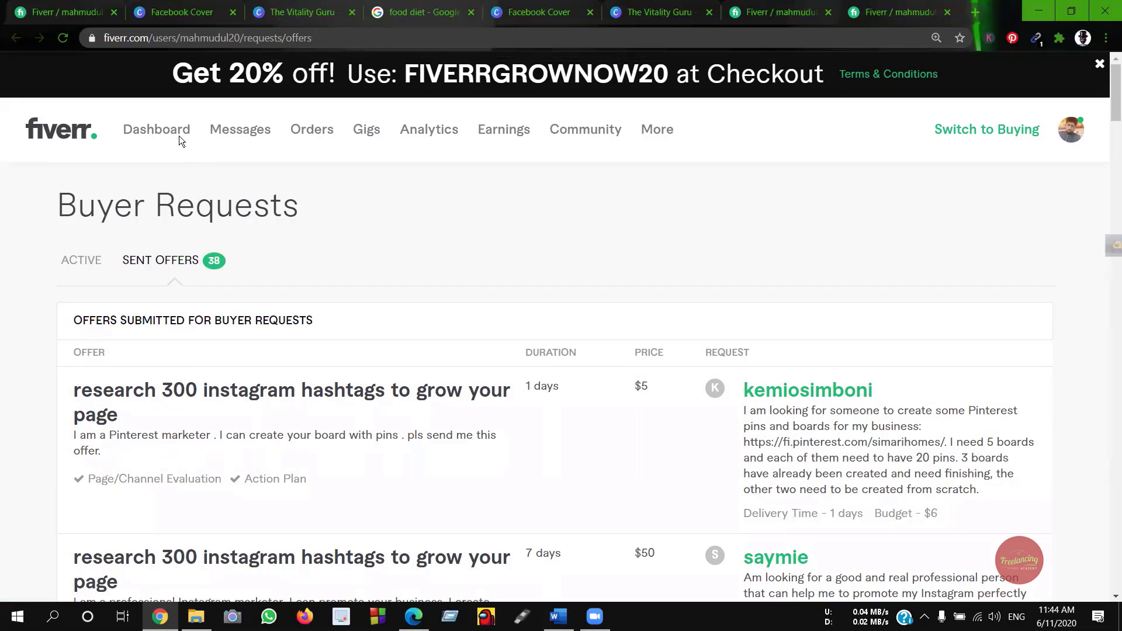
Check the active order on the seller dashboard, open it from the priority orders list, and review it down to the reply area.
left_click(145, 267)
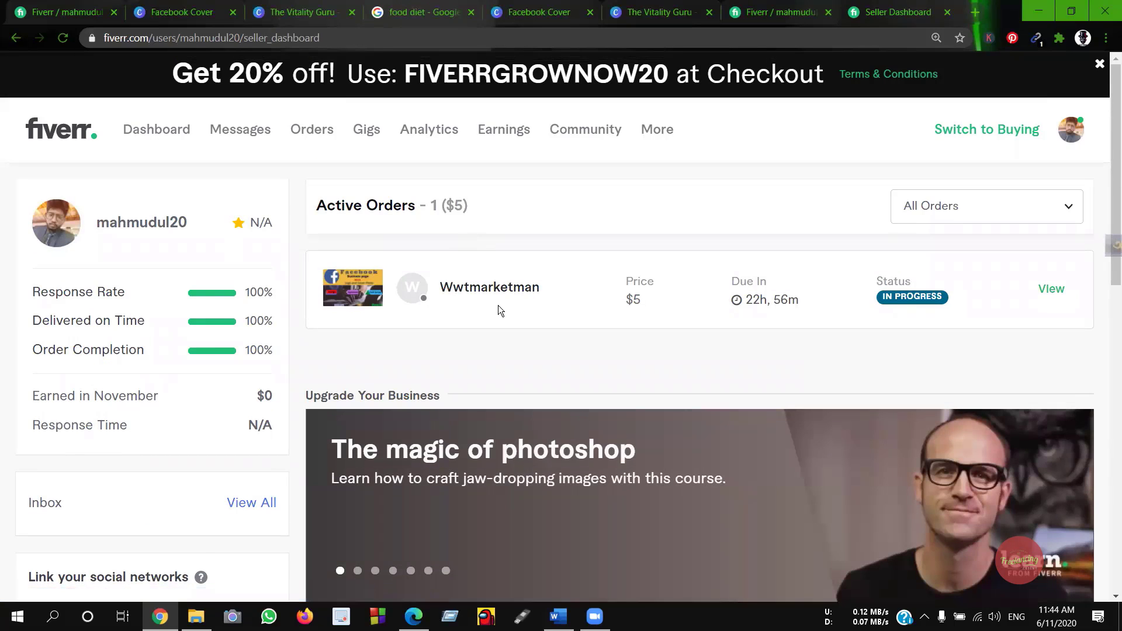
left_click(315, 129)
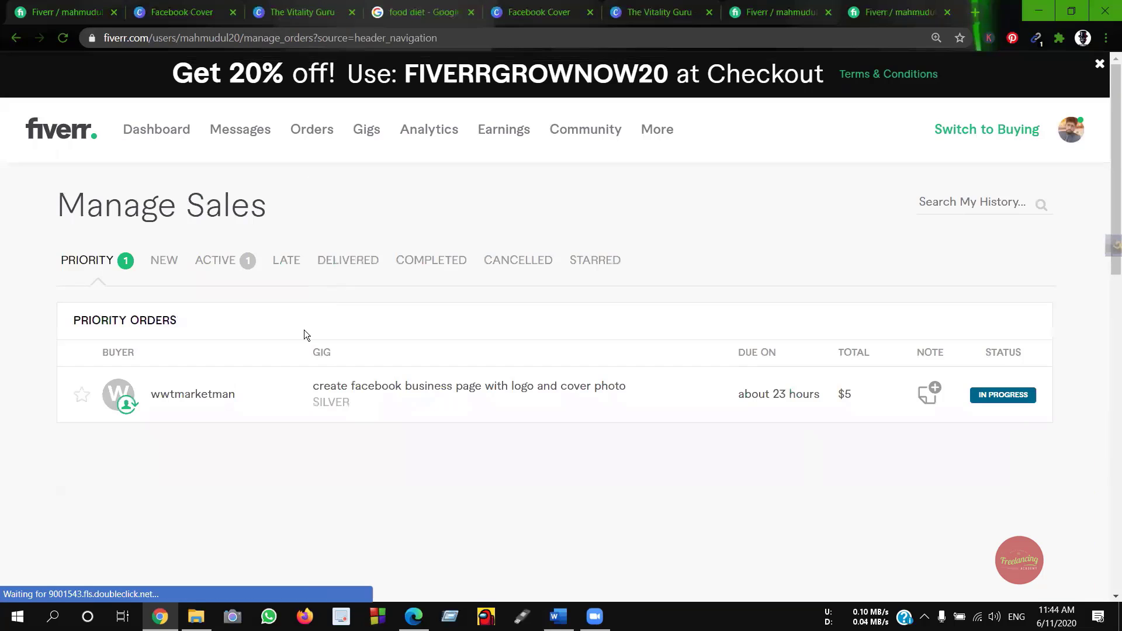
left_click(422, 394)
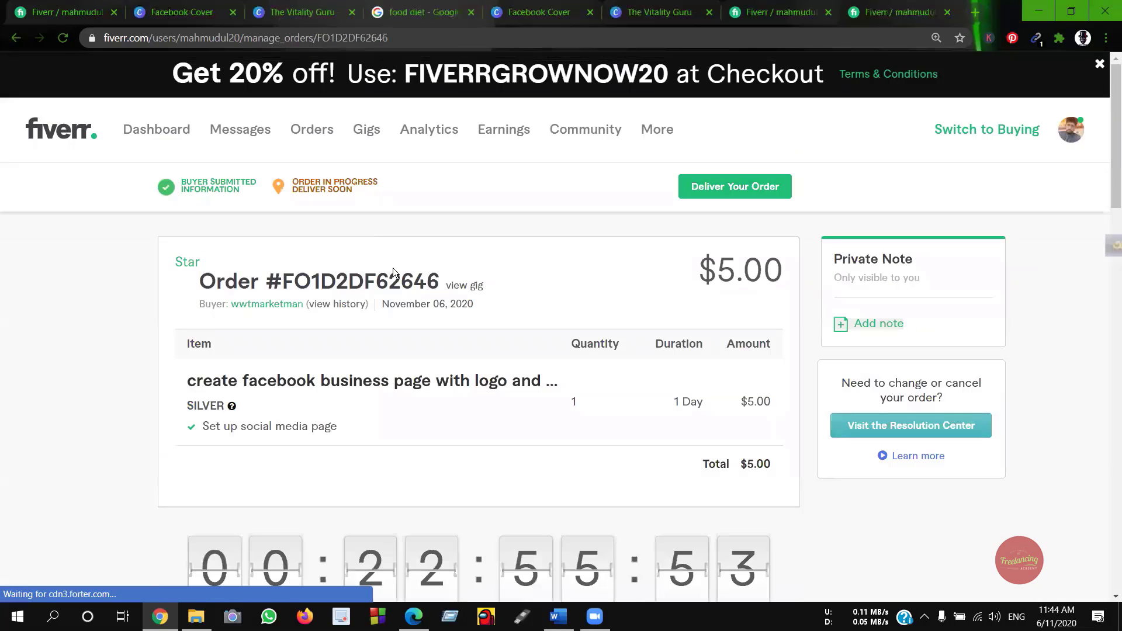
scroll(356, 333, "down", 1)
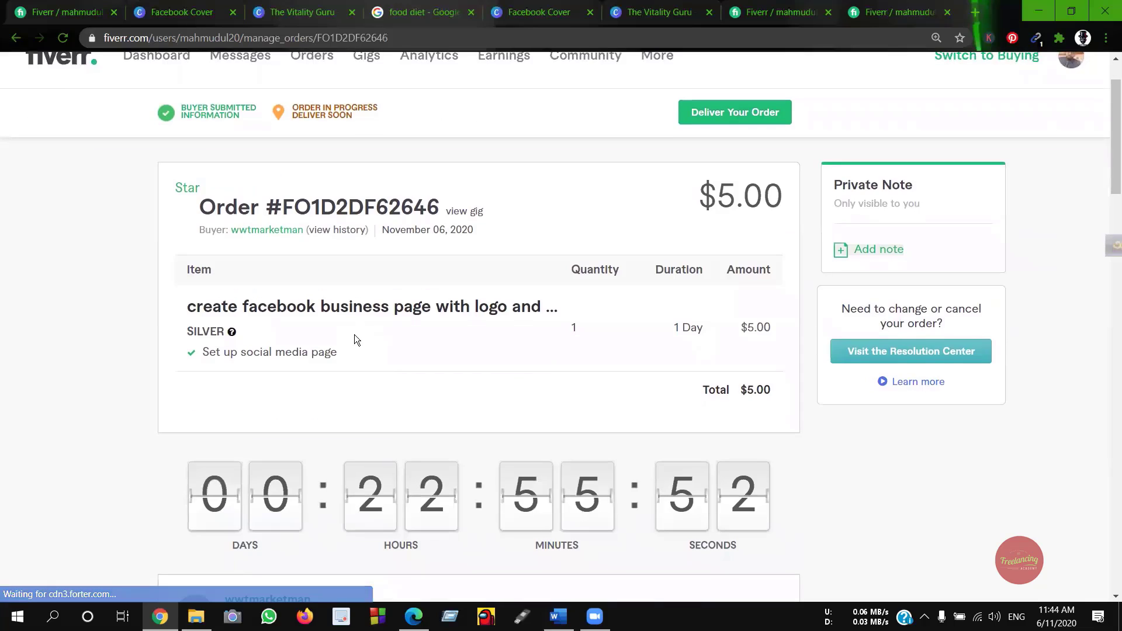
scroll(354, 334, "down", 6)
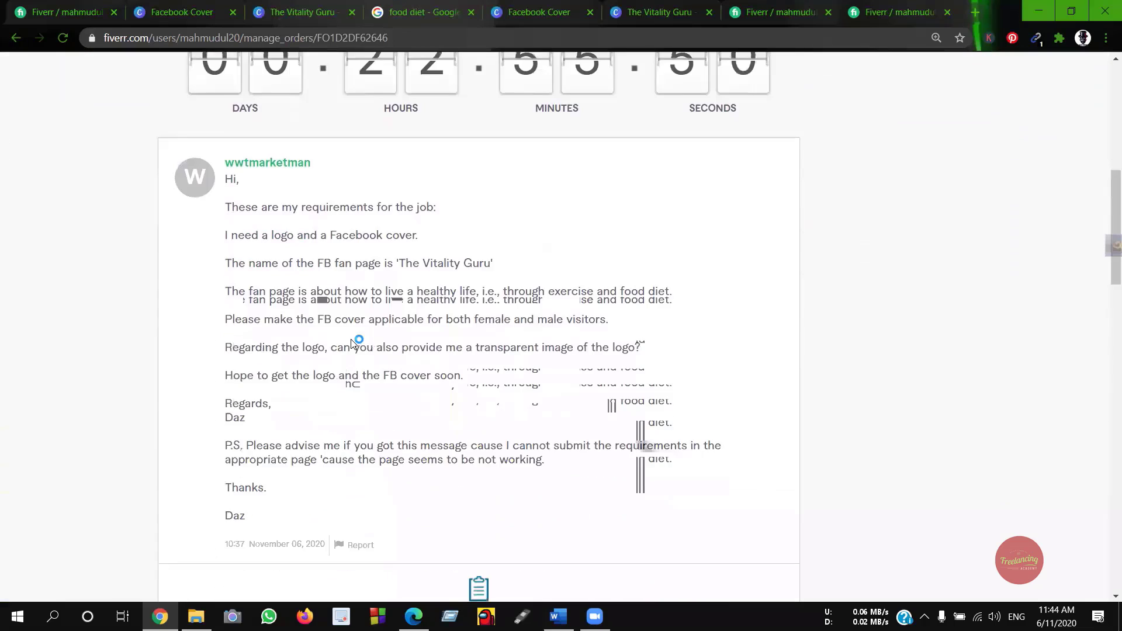
scroll(353, 342, "down", 12)
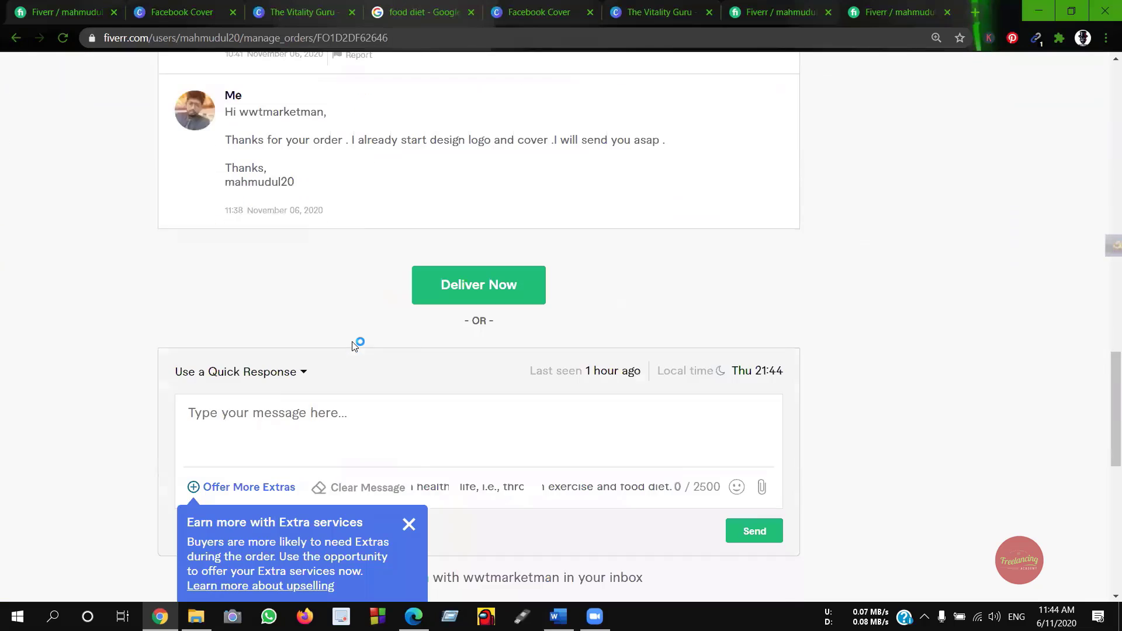
Dismiss the Extra services tip below the reply box and show the extras that can be offered for the order.
scroll(353, 345, "down", 2)
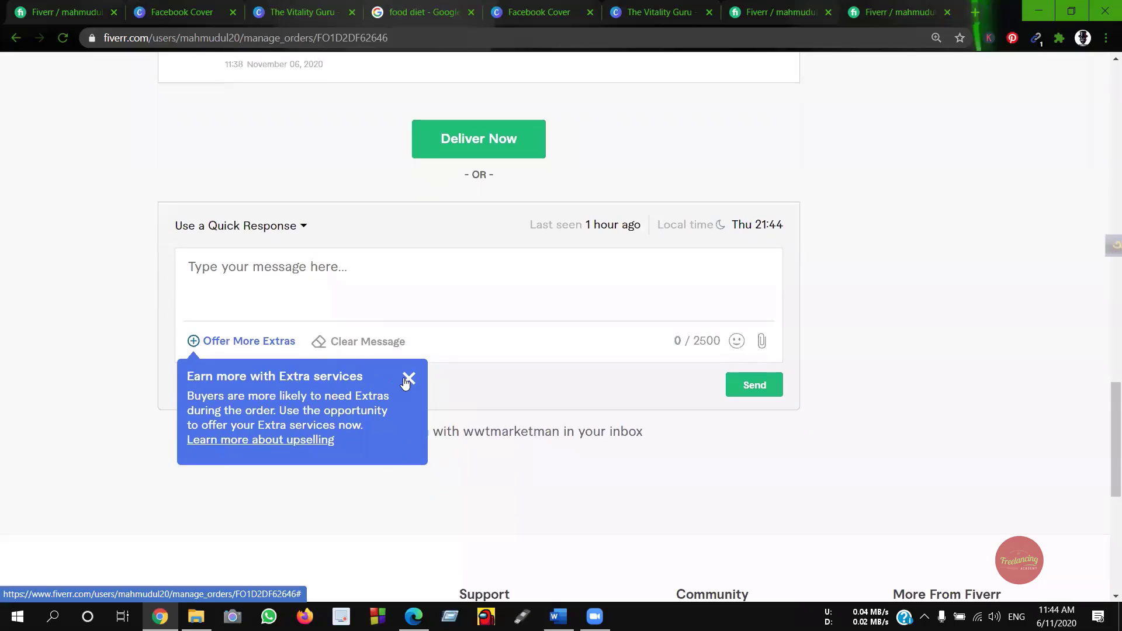
left_click(408, 380)
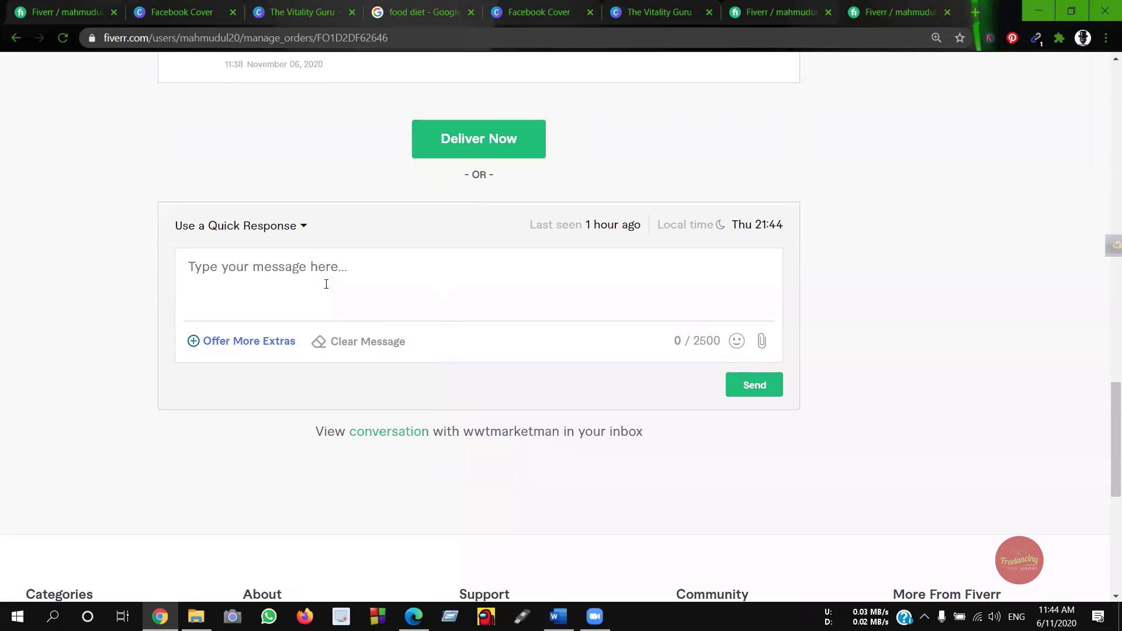
left_click(199, 345)
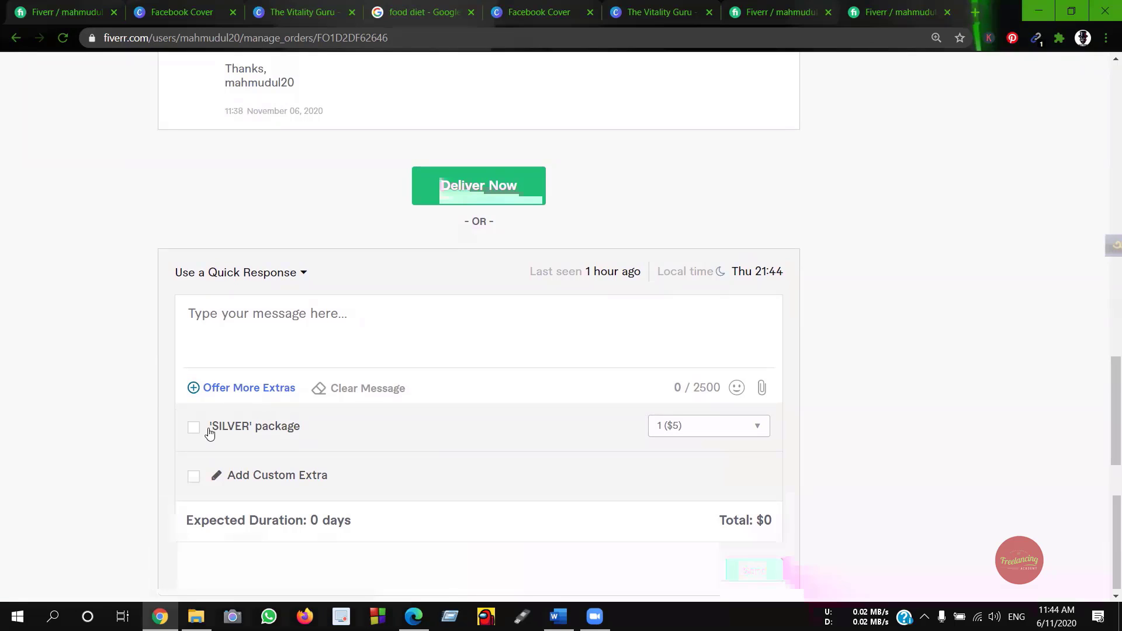
Try out adding a custom extra and the 'SILVER' package to the offer, deselecting each one again.
left_click(194, 478)
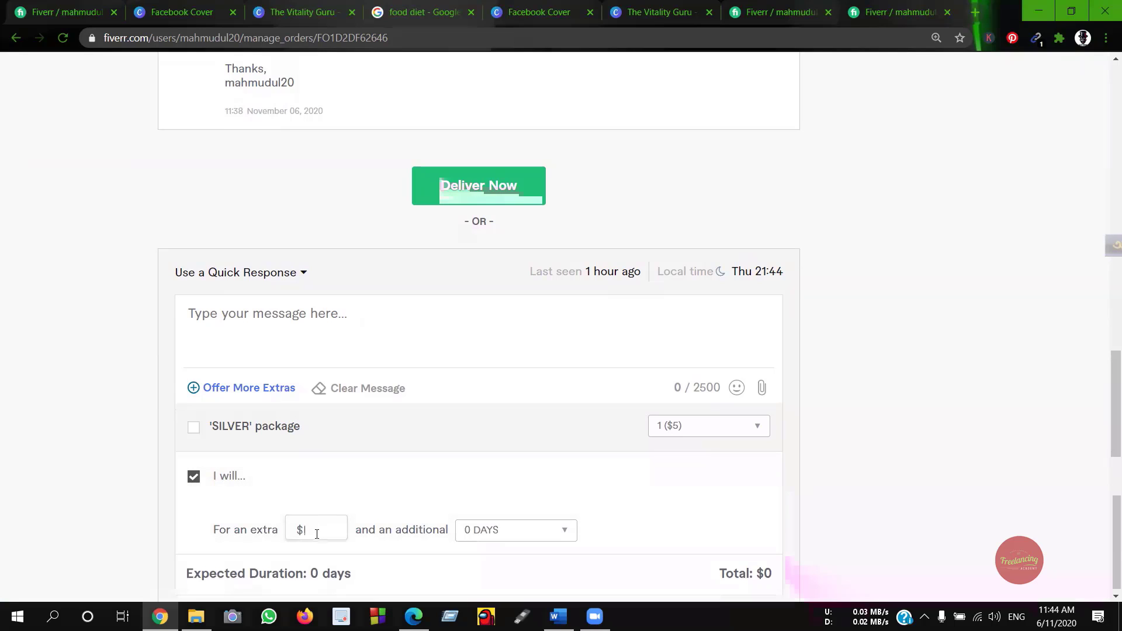
left_click(182, 478)
left_click(193, 427)
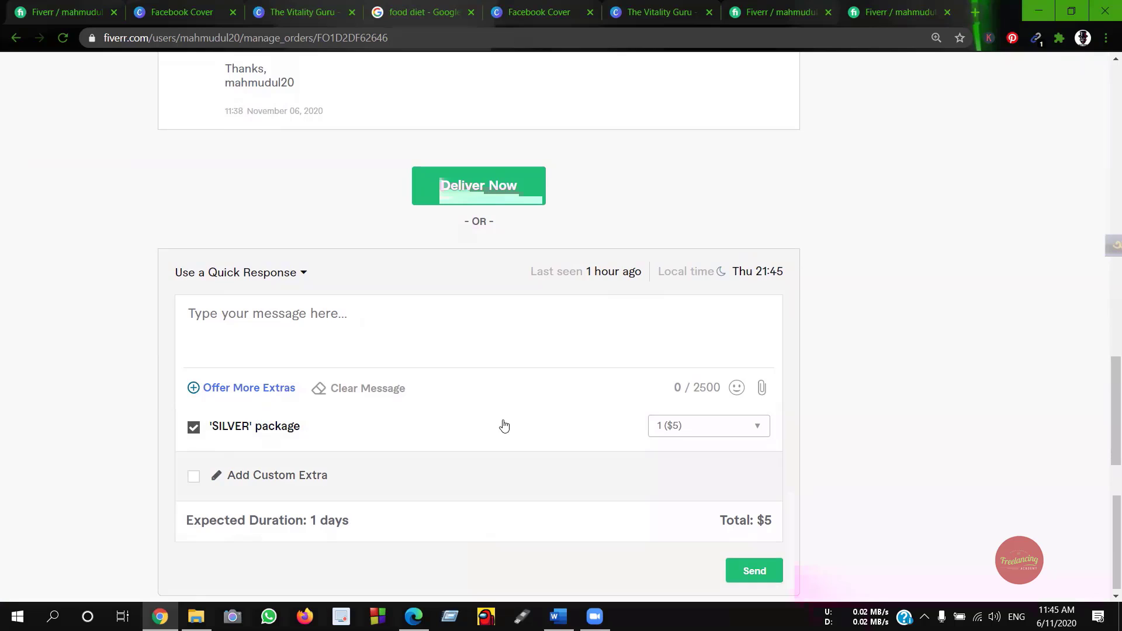
left_click(189, 431)
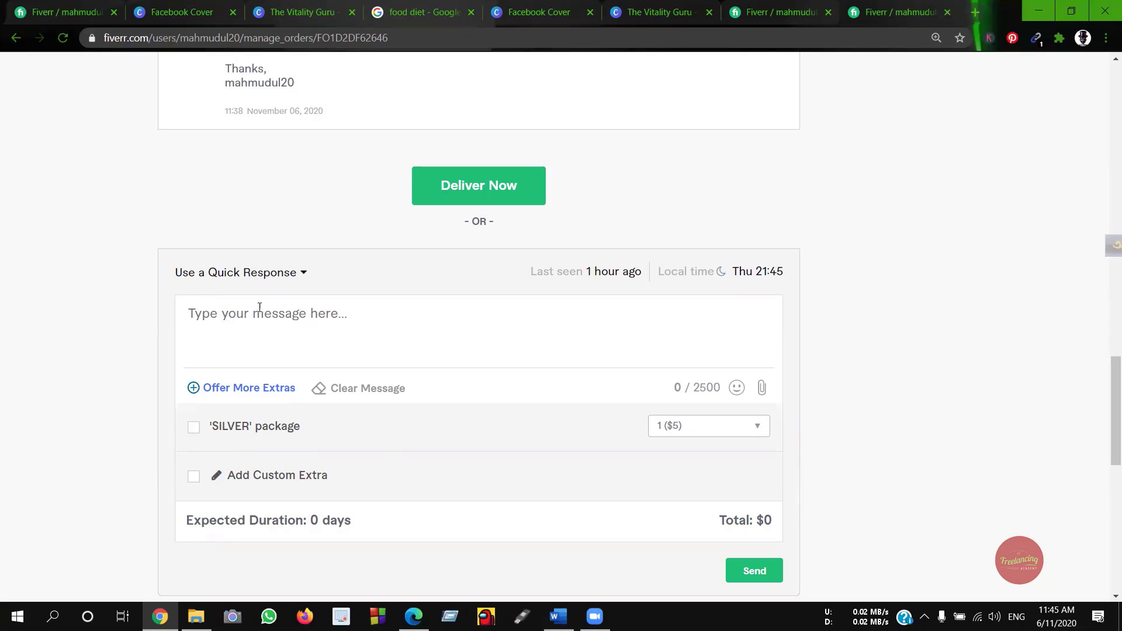
Look back through the order conversation up to the buyer's job requirements and the delivery countdown.
scroll(292, 333, "up", 2)
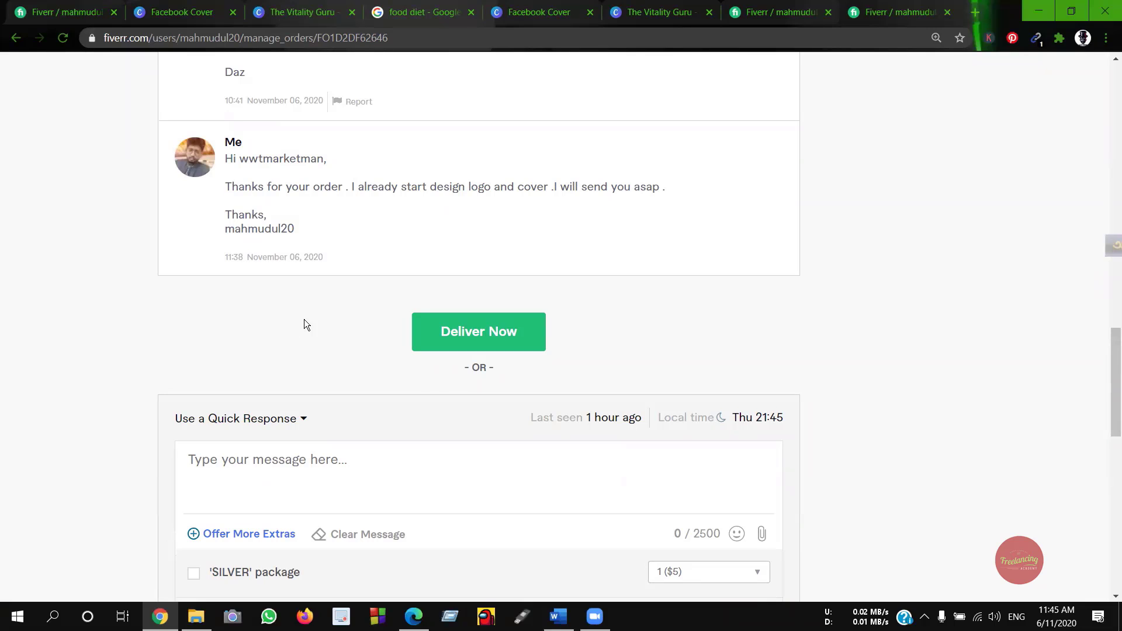
scroll(307, 318, "up", 1)
scroll(316, 193, "up", 10)
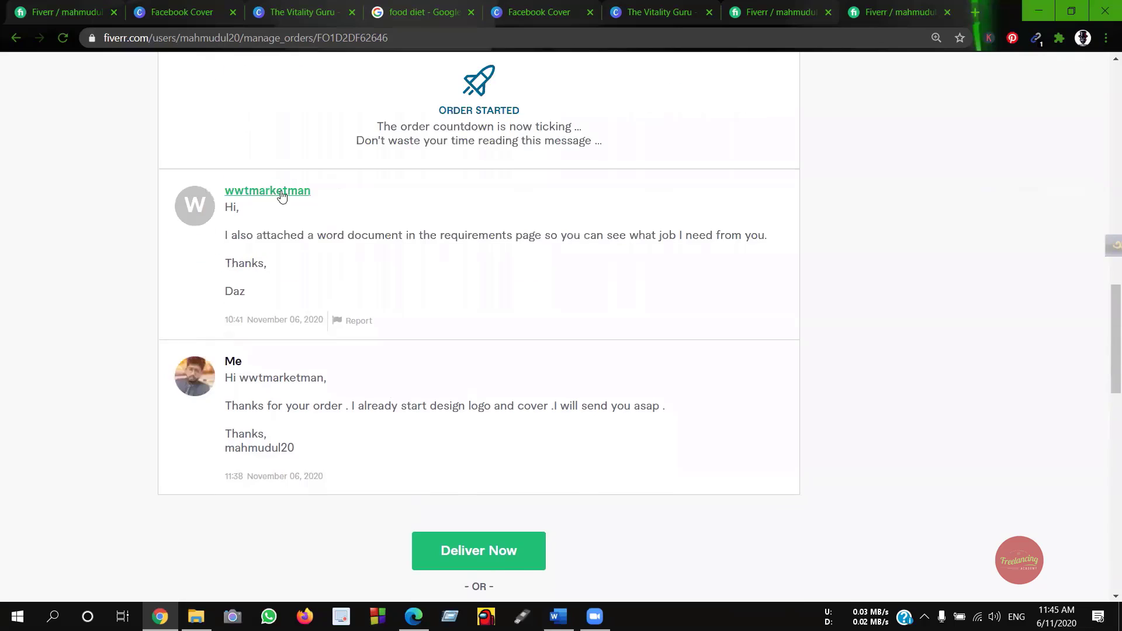
scroll(314, 190, "up", 5)
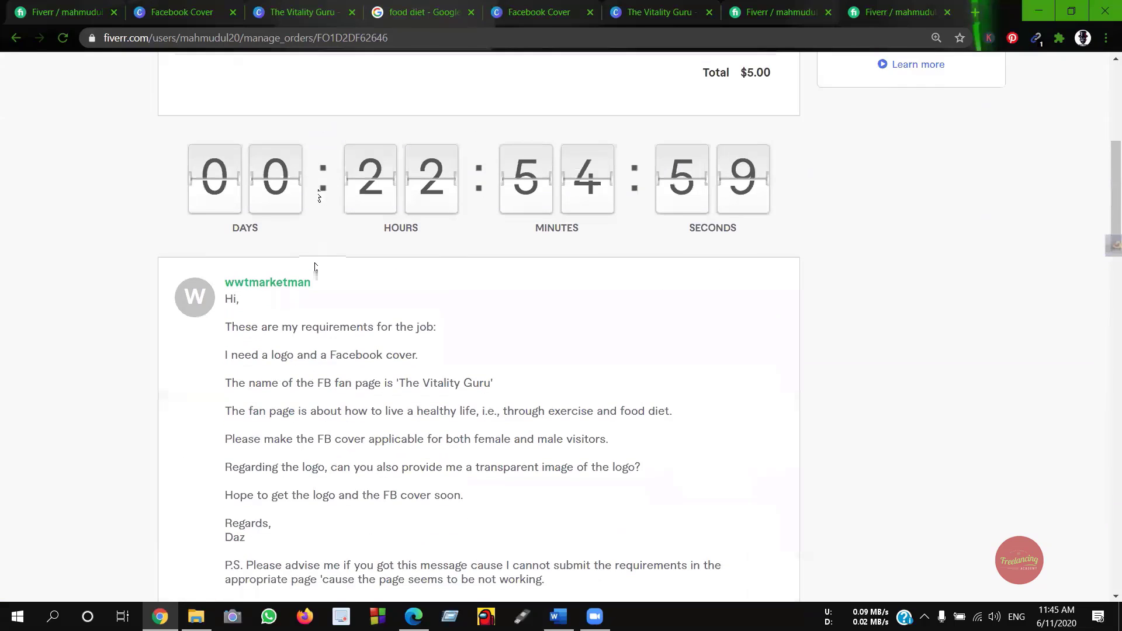